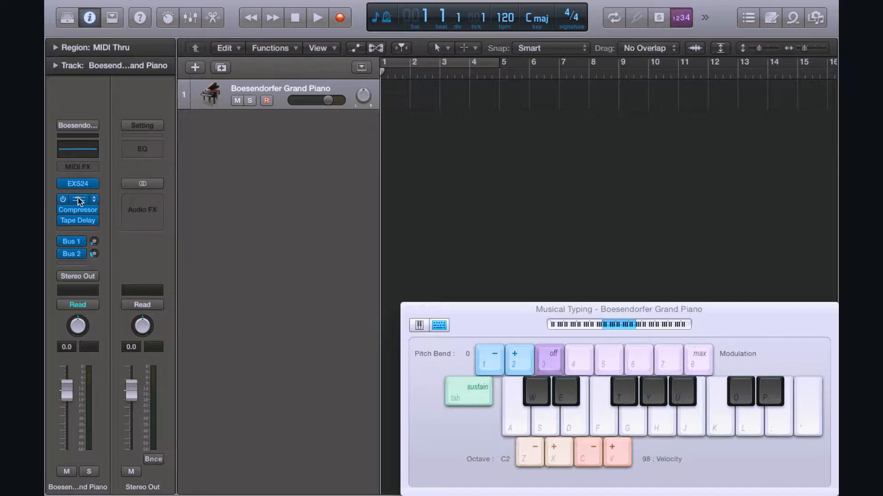
In the piano track's Channel EQ, enable a low cut at 205 Hz and a high cut with its cutoff pulled down into the midrange.
{"action": "left_click", "coordinate": [133, 105]}
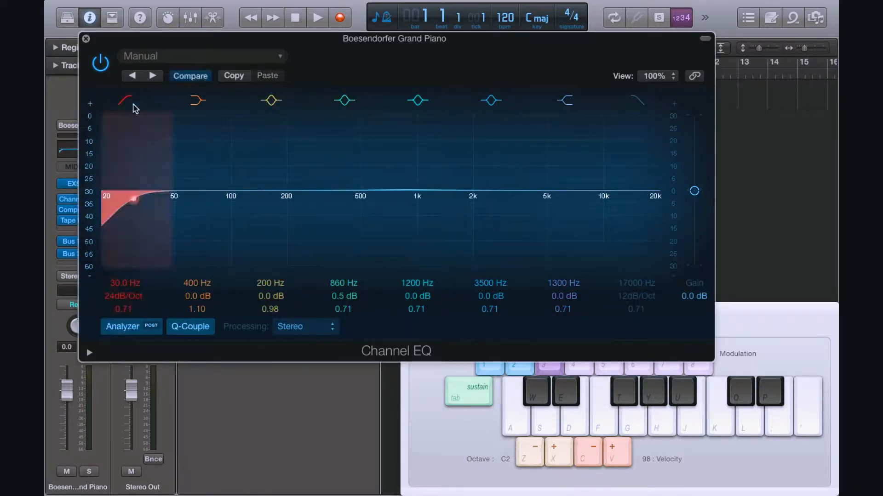
{"action": "left_click_drag", "start_coordinate": [139, 203], "coordinate": [290, 191]}
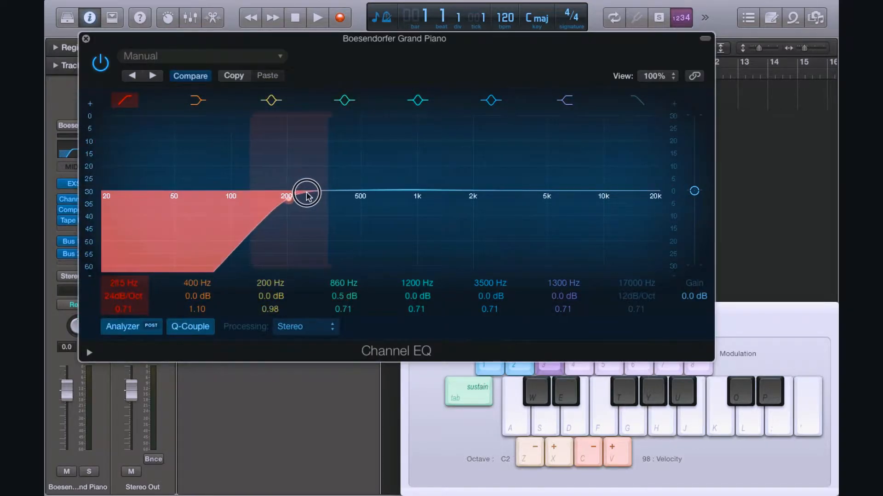
{"action": "left_click", "coordinate": [640, 105]}
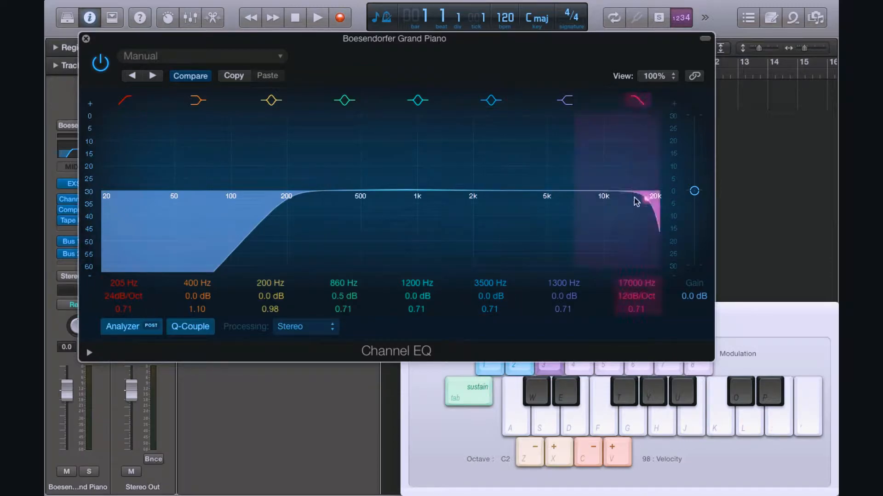
{"action": "left_click_drag", "start_coordinate": [636, 207], "coordinate": [389, 239]}
{"action": "left_click", "coordinate": [86, 39]}
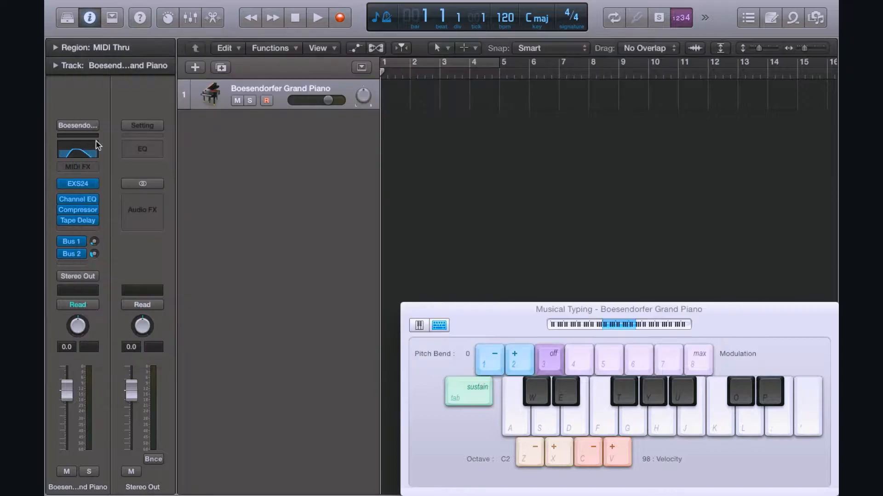
Load a Keyboards preset in the piano track's Compressor and set the Tape Delay's wet output to 10 %.
{"action": "left_click", "coordinate": [76, 212]}
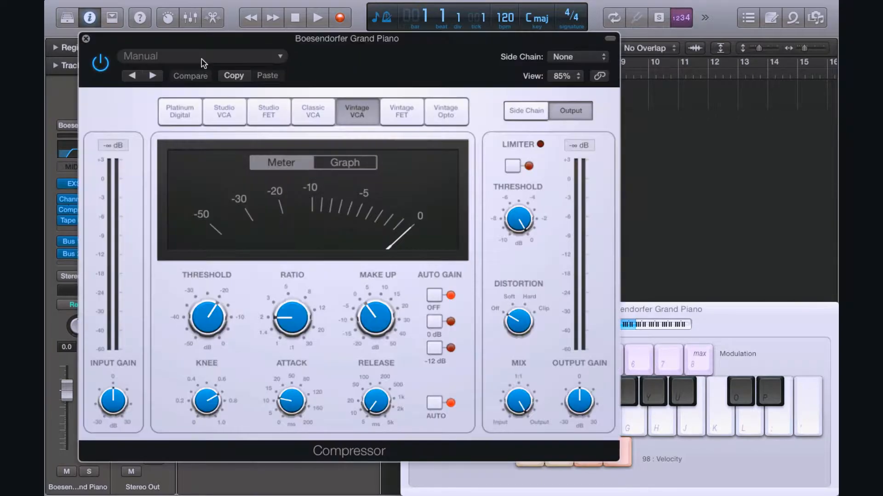
{"action": "left_click", "coordinate": [203, 58]}
{"action": "mouse_move", "coordinate": [198, 307]}
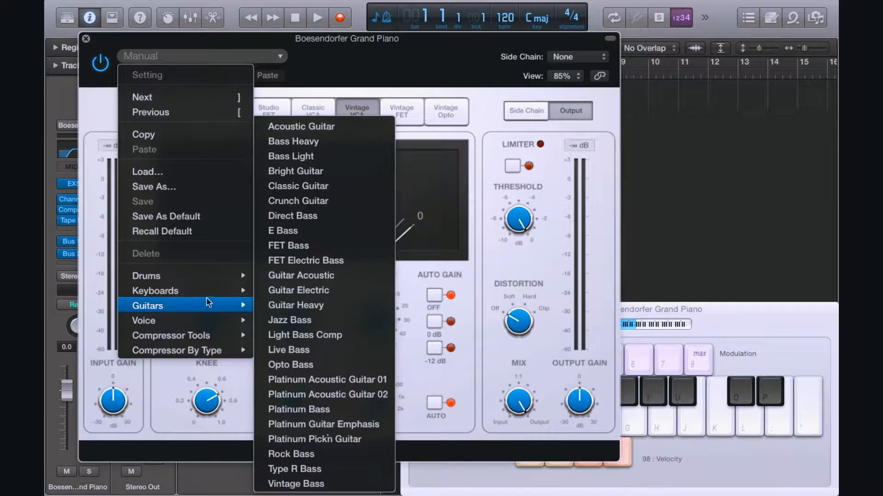
{"action": "mouse_move", "coordinate": [227, 289]}
{"action": "left_click", "coordinate": [331, 365]}
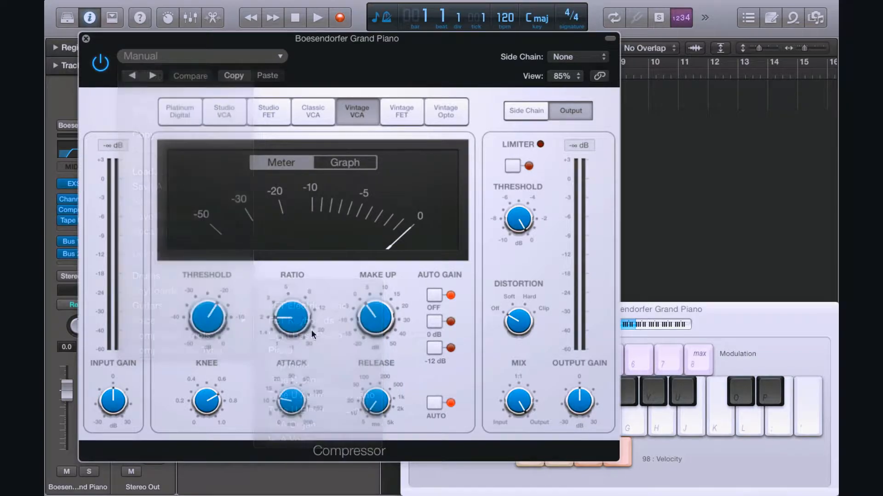
{"action": "left_click", "coordinate": [86, 39]}
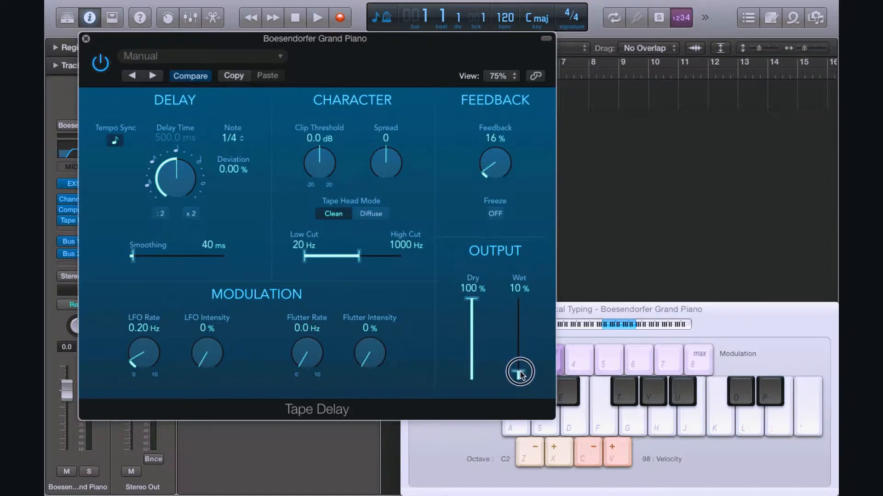
{"action": "left_click", "coordinate": [85, 39]}
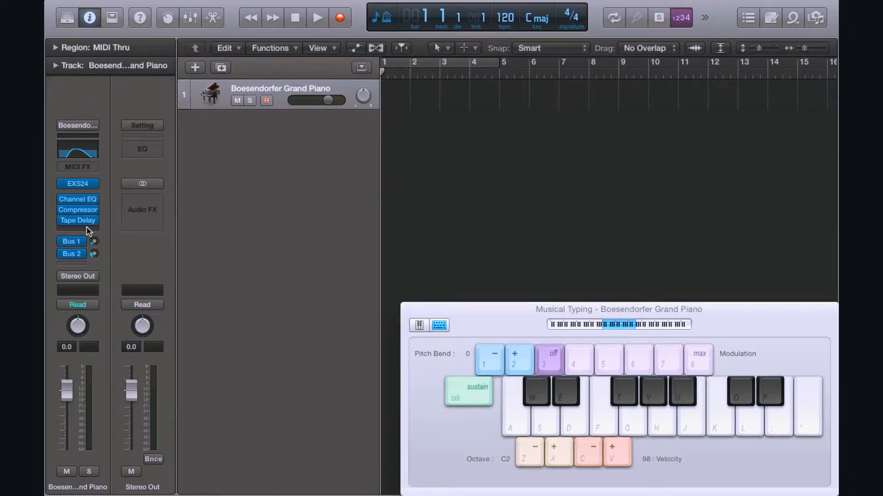
Insert a Space Designer reverb on the piano track and load the large hall preset 06.6s Botta Church.
{"action": "left_click", "coordinate": [89, 231]}
{"action": "mouse_move", "coordinate": [86, 346]}
{"action": "left_click", "coordinate": [276, 376]}
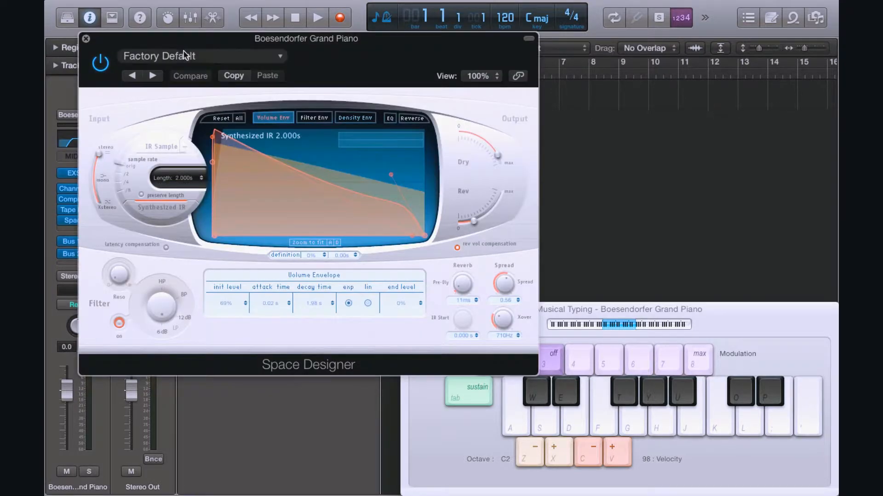
{"action": "left_click", "coordinate": [189, 56]}
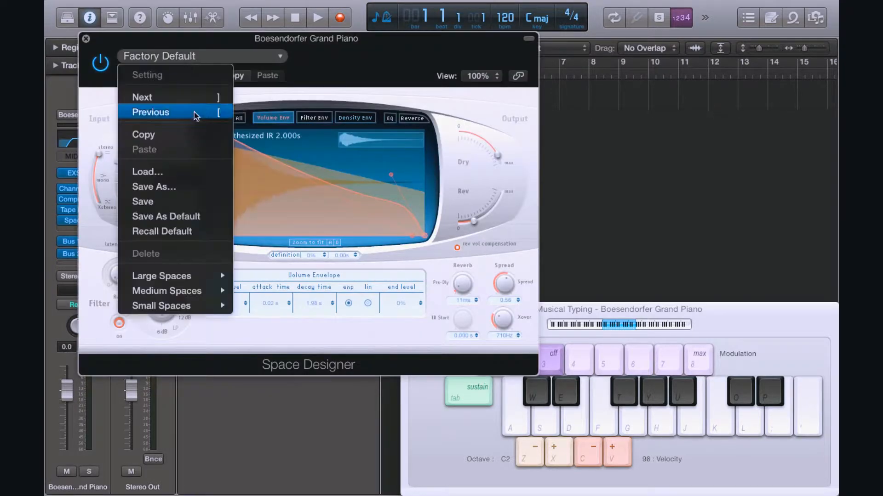
{"action": "mouse_move", "coordinate": [198, 278]}
{"action": "mouse_move", "coordinate": [322, 278]}
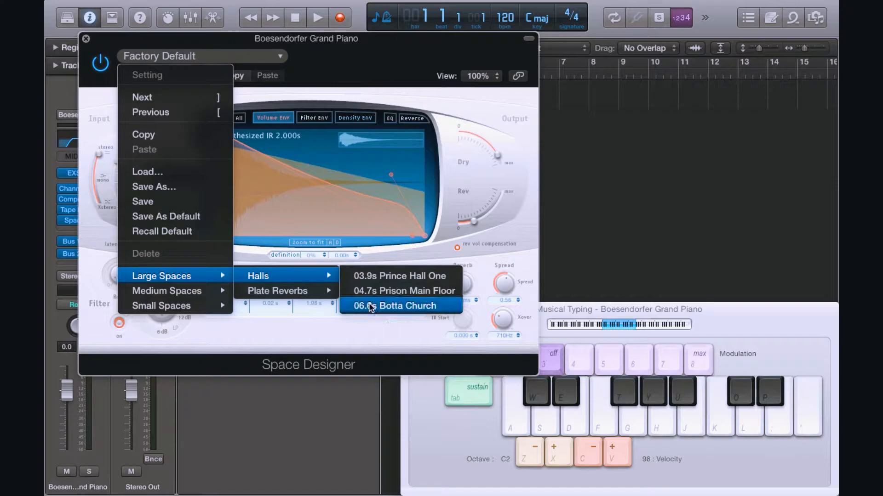
{"action": "left_click", "coordinate": [371, 307]}
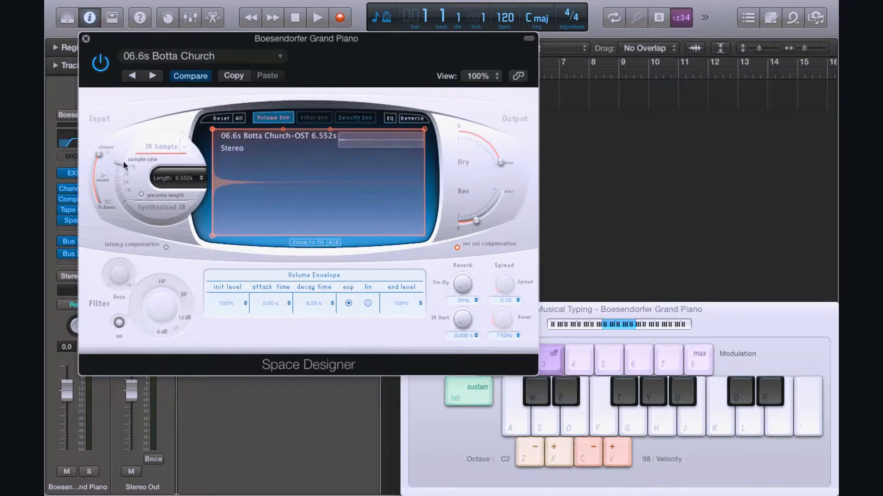
{"action": "left_click", "coordinate": [86, 39]}
Insert an Overdrive effect on the piano track with 2.50 dB drive and the tone at 550 Hz.
{"action": "left_click", "coordinate": [90, 226]}
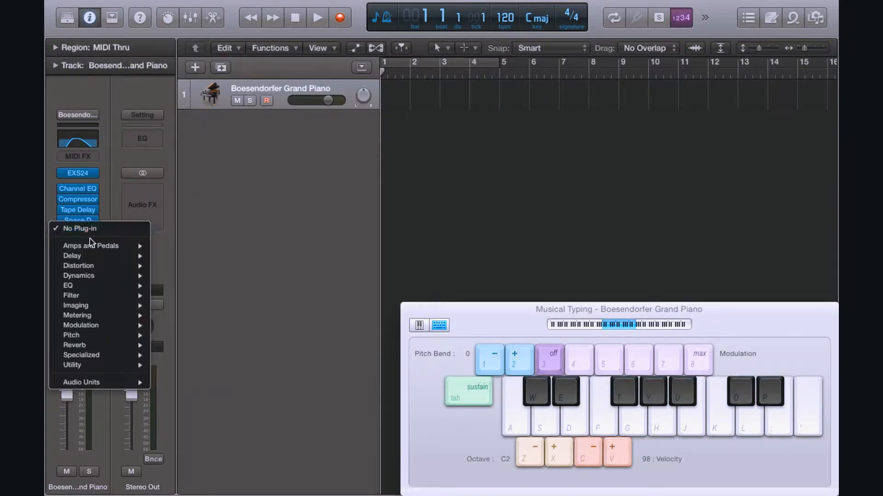
{"action": "mouse_move", "coordinate": [129, 276]}
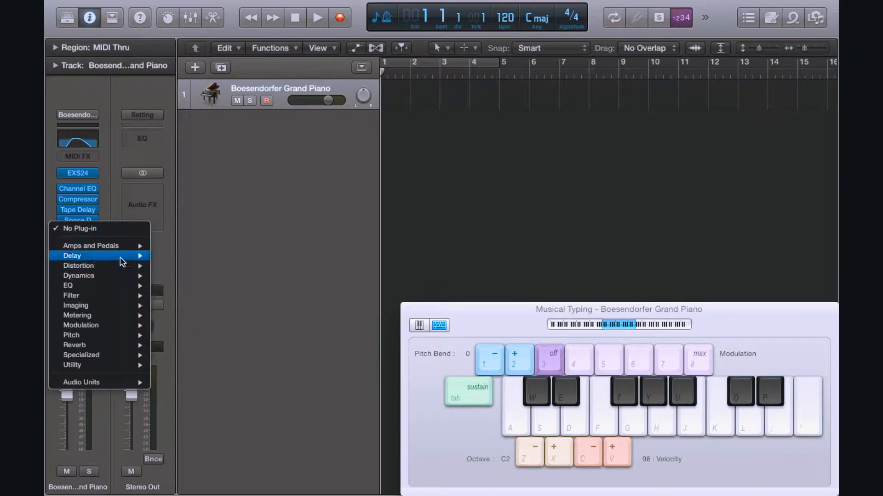
{"action": "left_click", "coordinate": [276, 307]}
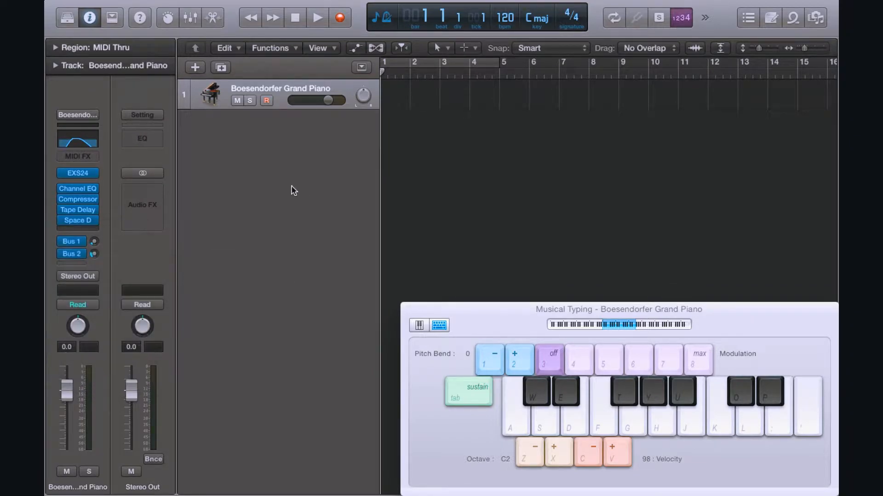
{"action": "left_click_drag", "start_coordinate": [136, 147], "coordinate": [127, 226]}
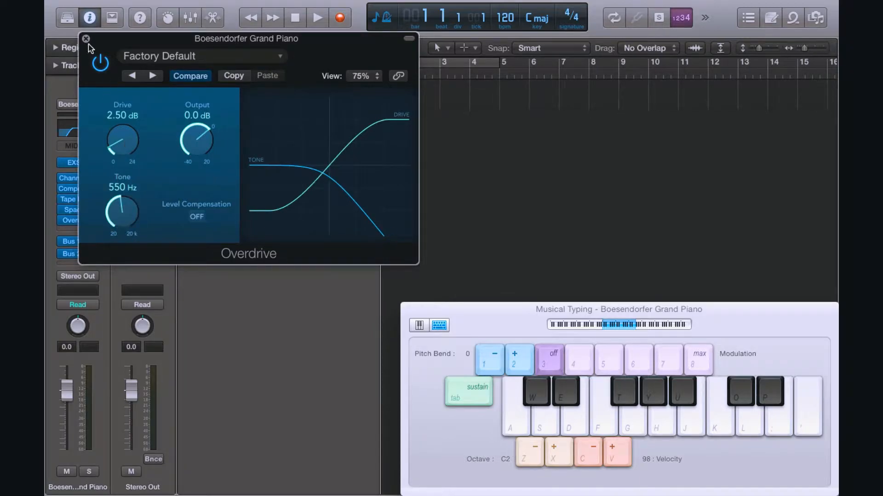
{"action": "left_click", "coordinate": [86, 39]}
In the piano's EXS24 sampler, set the velocity offset to -25 and slightly raise the ENV 2 release.
{"action": "left_click", "coordinate": [80, 164]}
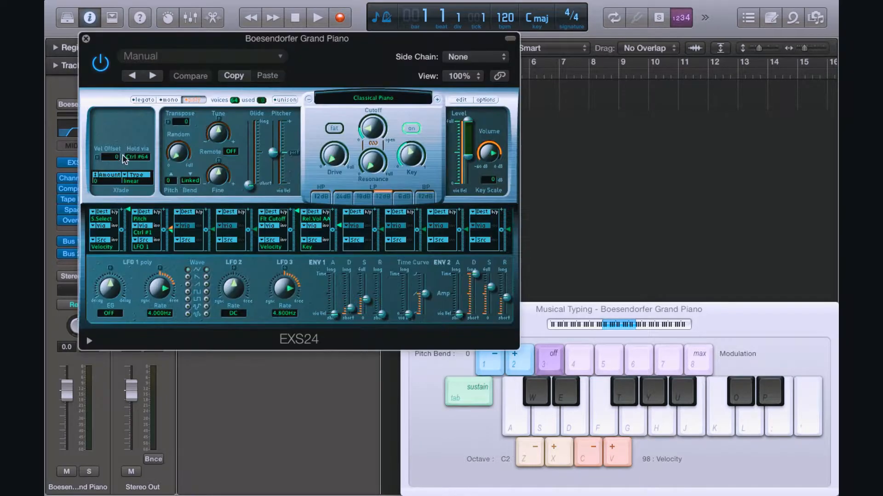
{"action": "left_click_drag", "start_coordinate": [507, 297], "coordinate": [509, 292]}
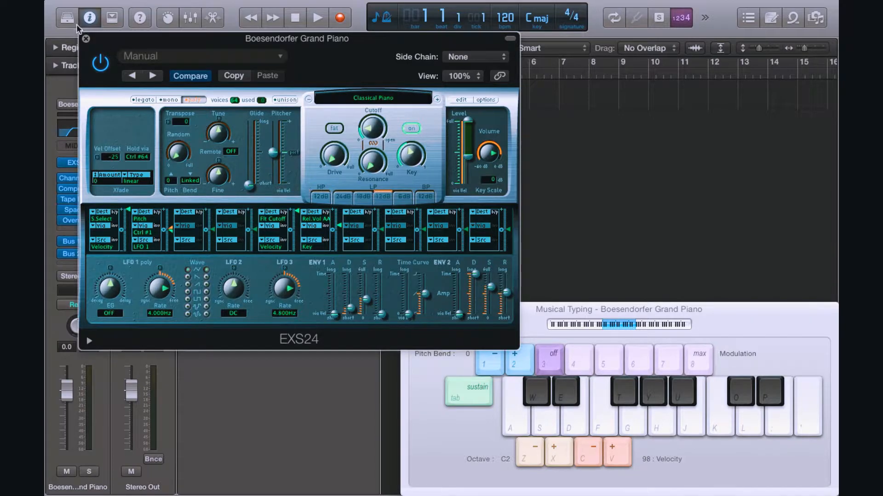
{"action": "left_click", "coordinate": [86, 38]}
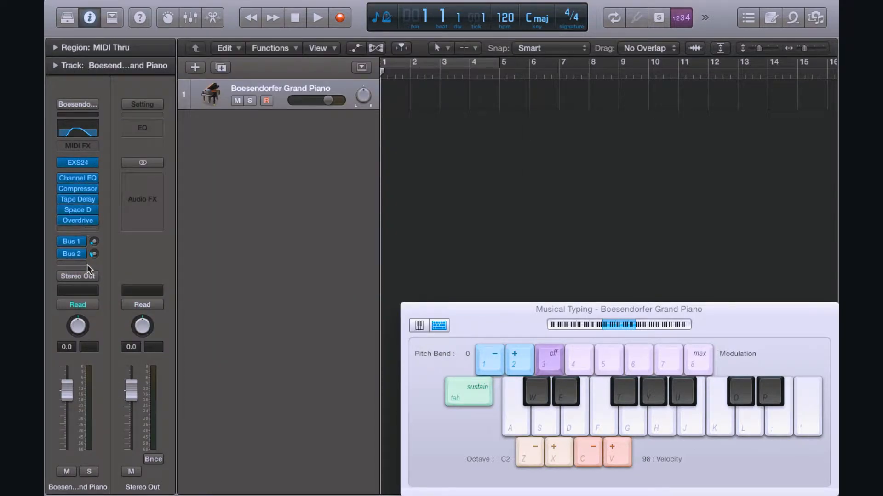
Insert the stereo iZotope Vinyl plug-in on the piano track and raise its mechanical noise to about halfway.
{"action": "left_click", "coordinate": [90, 233]}
{"action": "mouse_move", "coordinate": [84, 383]}
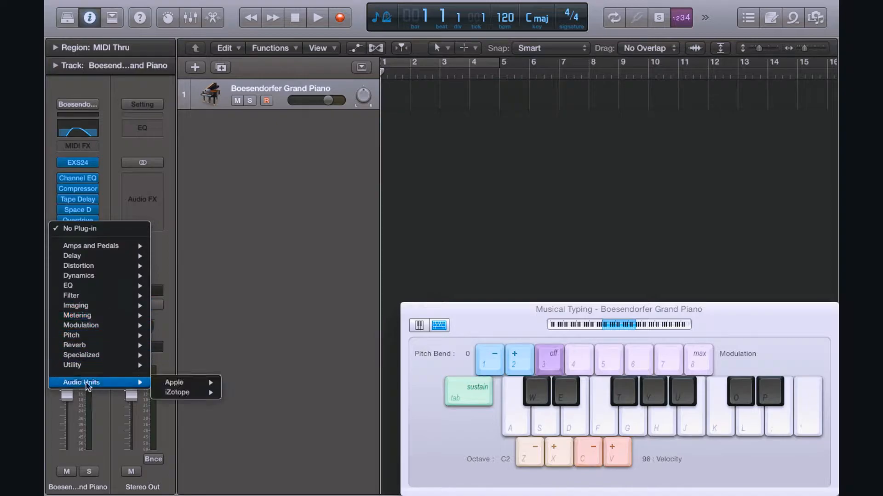
{"action": "mouse_move", "coordinate": [204, 395]}
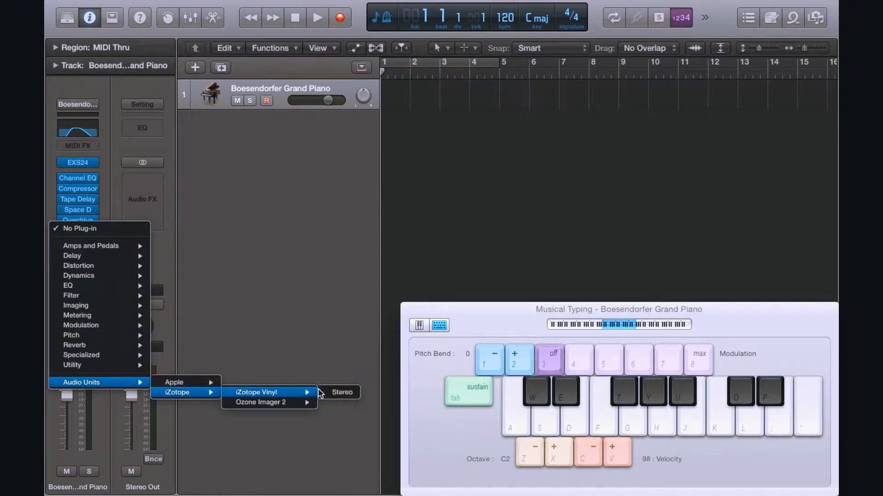
{"action": "left_click", "coordinate": [340, 392]}
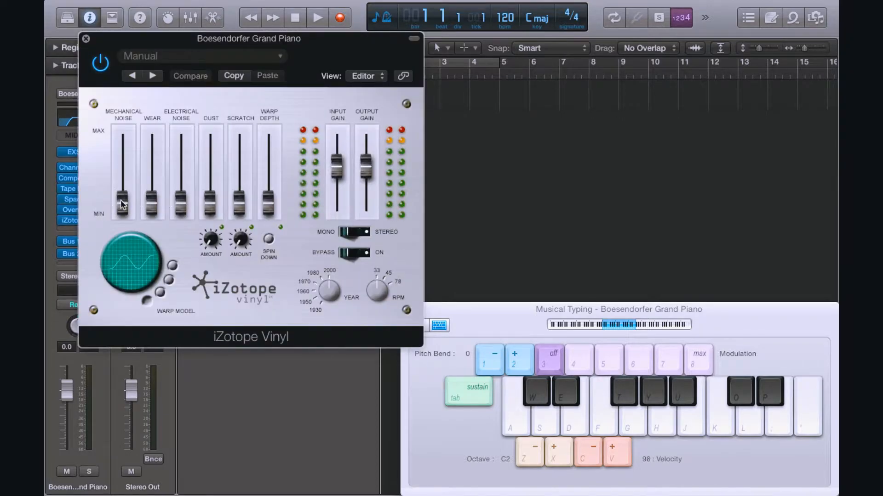
{"action": "left_click_drag", "start_coordinate": [122, 205], "coordinate": [125, 170]}
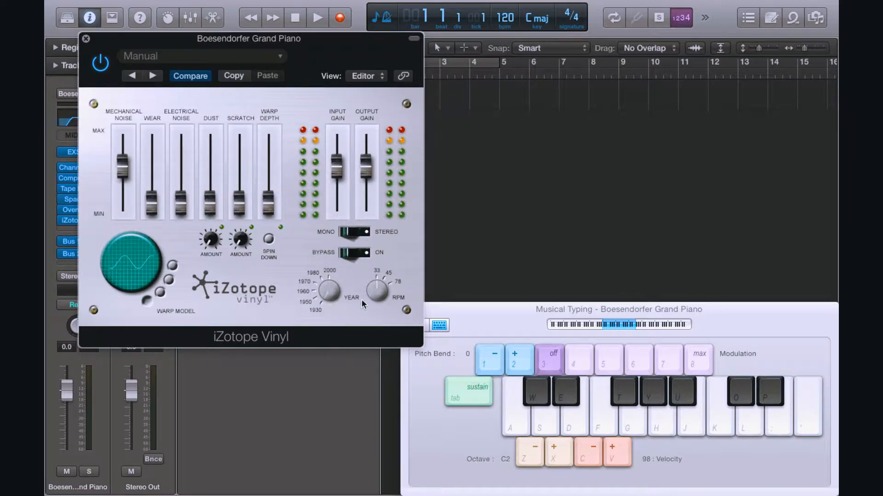
{"action": "left_click", "coordinate": [86, 39]}
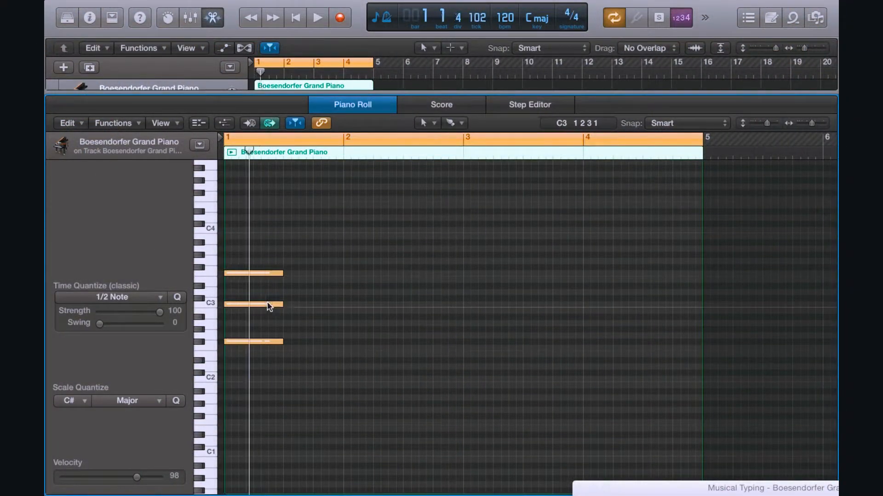
Lower the middle note of the bar 1 chord to A#2 and extend all three notes to the full bar.
{"action": "left_click_drag", "start_coordinate": [269, 306], "coordinate": [269, 316]}
{"action": "left_click_drag", "start_coordinate": [283, 273], "coordinate": [365, 282]}
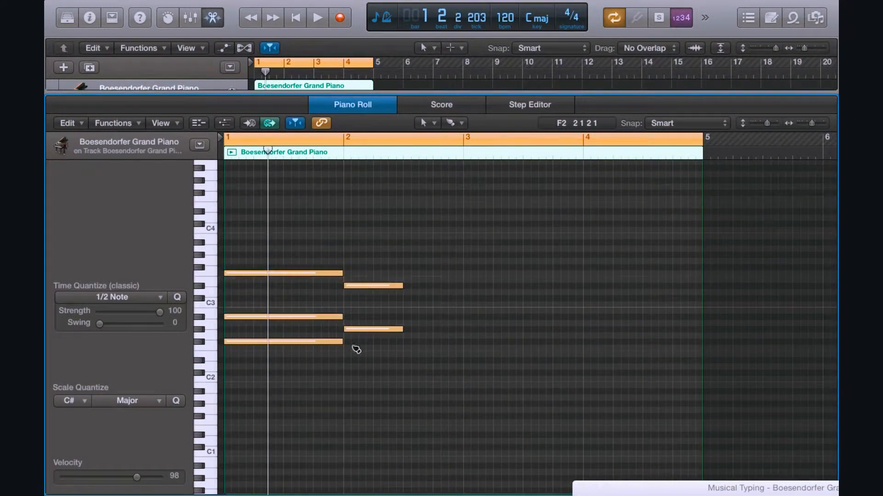
Add F2 to the chord in bar 2, extend its three notes to the full bar and play the result.
{"action": "left_click", "coordinate": [351, 348], "text": "super"}
{"action": "left_click_drag", "start_coordinate": [417, 360], "coordinate": [384, 279]}
{"action": "left_click_drag", "start_coordinate": [401, 330], "coordinate": [462, 330]}
{"action": "key", "text": "space"}
{"action": "key", "text": "space"}
Draw a chord of C#3, G#2 and F2 at the start of bar 3 and extend it to the full bar.
{"action": "left_click", "coordinate": [469, 298], "text": "super"}
{"action": "left_click", "coordinate": [469, 330], "text": "super"}
{"action": "left_click", "coordinate": [471, 348], "text": "super"}
{"action": "left_click_drag", "start_coordinate": [491, 379], "coordinate": [492, 252]}
{"action": "left_click_drag", "start_coordinate": [521, 298], "coordinate": [584, 303]}
Draw a chord of C3, G#2 and F2 at the start of bar 4 and extend it to the full bar.
{"action": "left_click", "coordinate": [591, 304], "text": "super"}
{"action": "left_click", "coordinate": [593, 329], "text": "super"}
{"action": "left_click", "coordinate": [598, 349], "text": "super"}
{"action": "left_click_drag", "start_coordinate": [639, 305], "coordinate": [697, 304]}
Set the time quantize to 1/4 Note and add melody notes C#4 and A#3 in bar 1 and F#3 in bar 2, checking by playback.
{"action": "left_click", "coordinate": [110, 297]}
{"action": "left_click", "coordinate": [97, 353]}
{"action": "left_click", "coordinate": [298, 223], "text": "super"}
{"action": "left_click", "coordinate": [325, 243], "text": "super"}
{"action": "key", "text": "space"}
{"action": "key", "text": "space"}
{"action": "left_click", "coordinate": [419, 266], "text": "super"}
{"action": "key", "text": "space"}
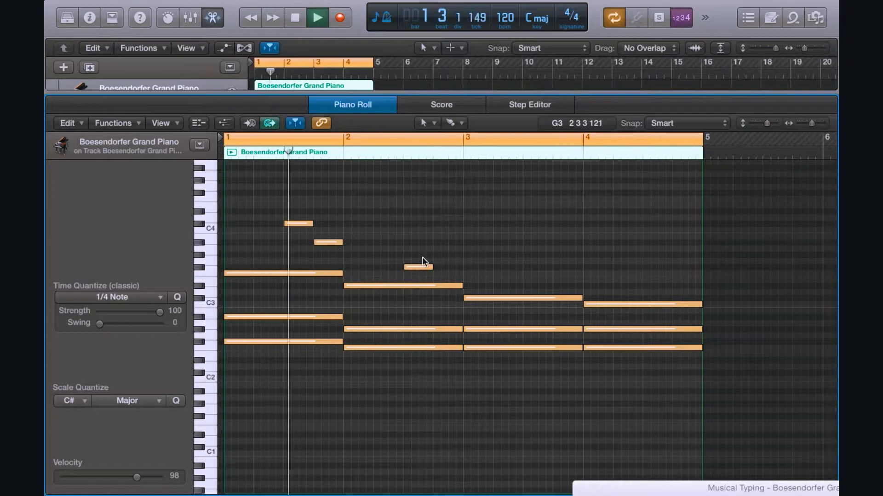
{"action": "key", "text": "space"}
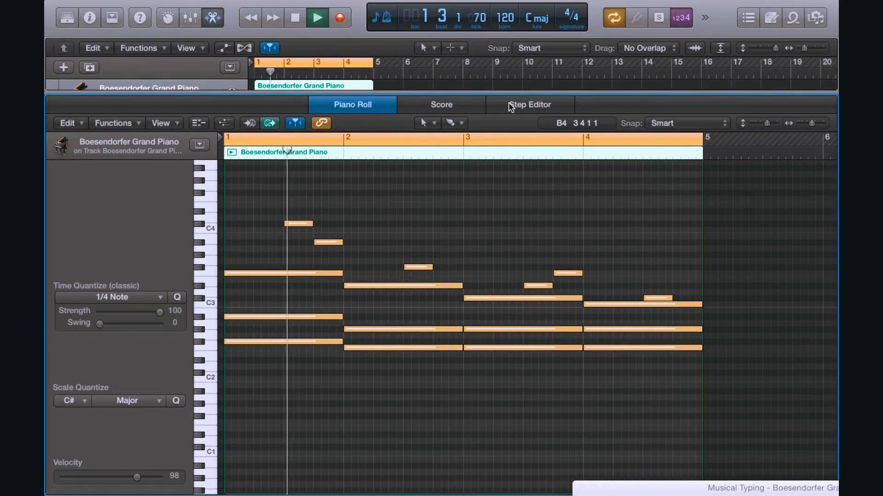
Create one software instrument track and load the Depth Charge patch from the Drum Machine Designer electronic kits.
{"action": "left_click_drag", "start_coordinate": [504, 93], "coordinate": [528, 477]}
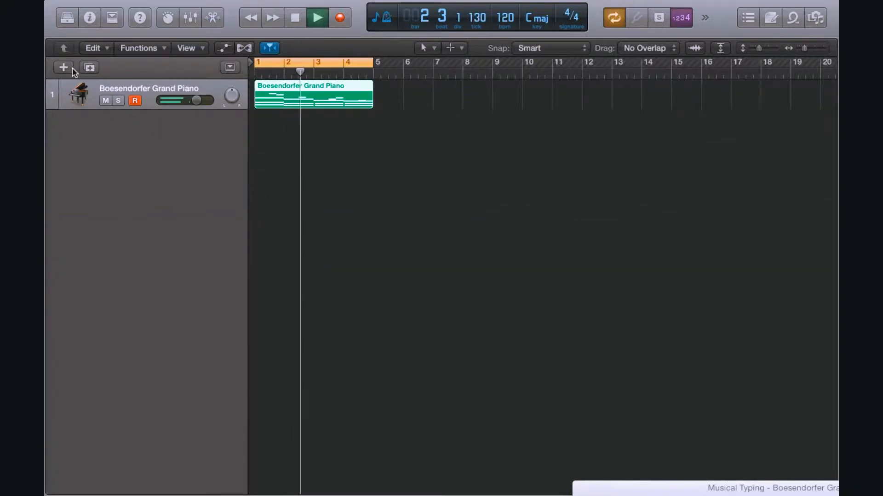
{"action": "left_click", "coordinate": [65, 68]}
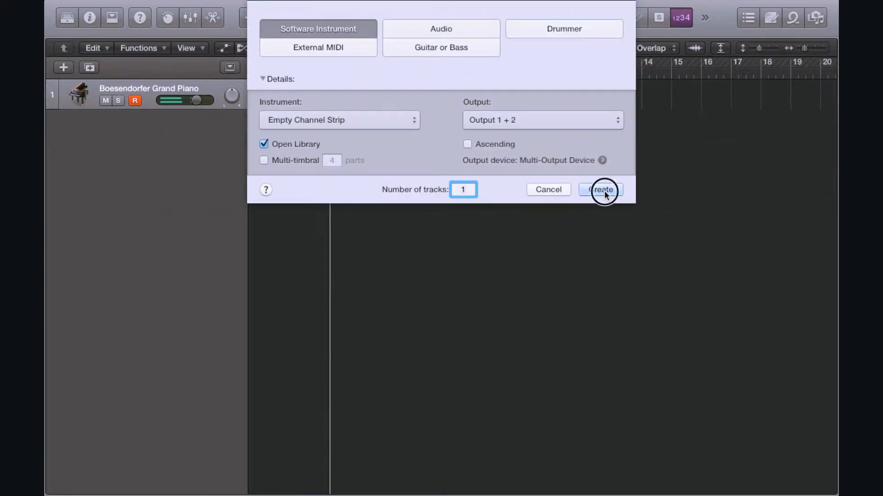
{"action": "key", "text": "Return"}
{"action": "left_click", "coordinate": [121, 243]}
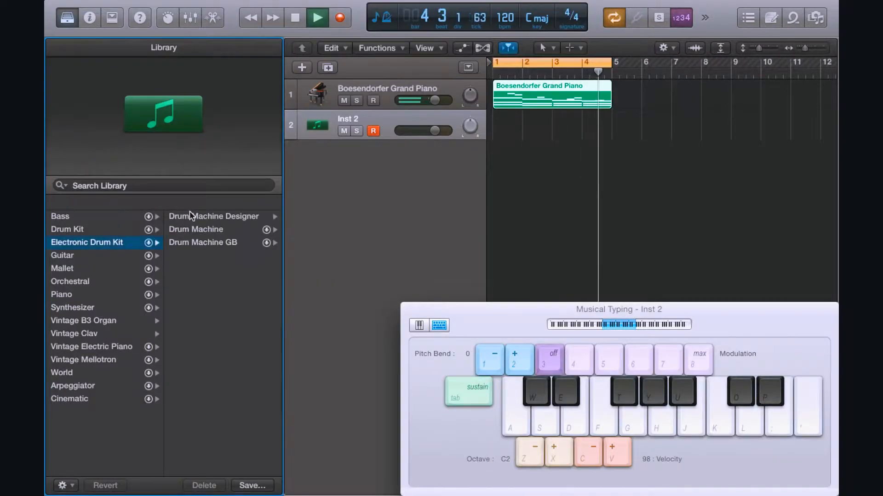
{"action": "left_click", "coordinate": [189, 213]}
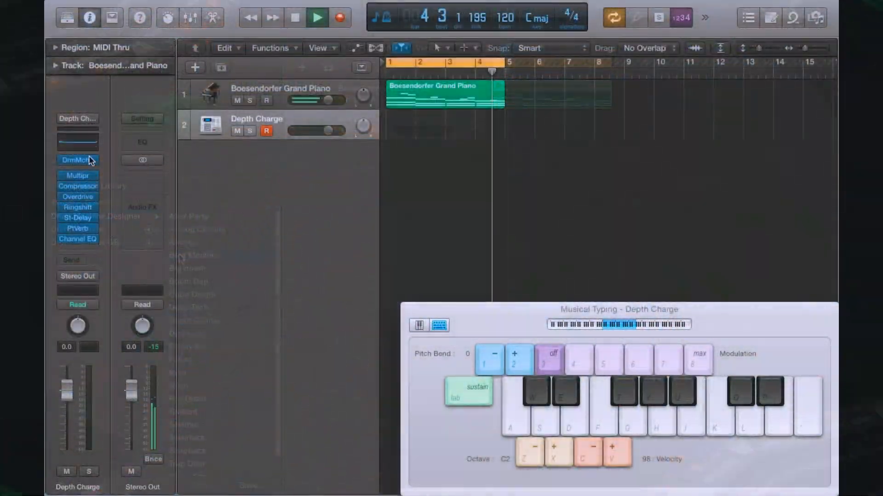
{"action": "left_click", "coordinate": [79, 199]}
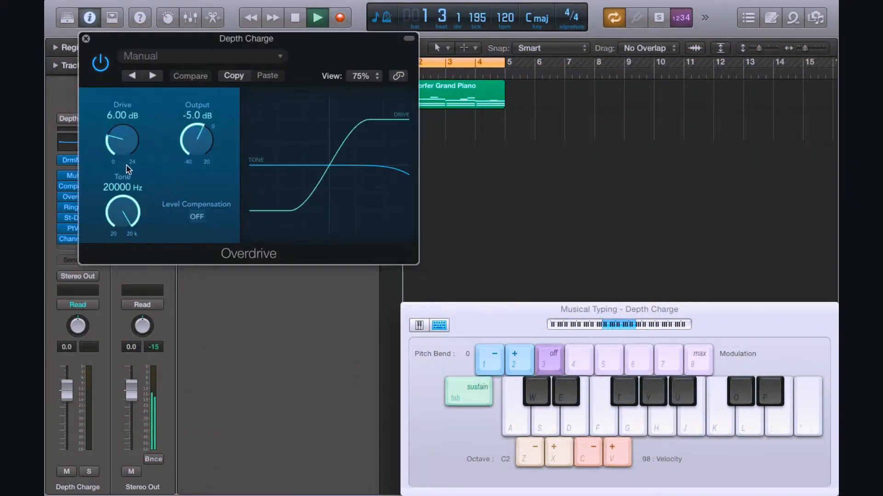
{"action": "left_click", "coordinate": [146, 56]}
{"action": "left_click", "coordinate": [173, 231]}
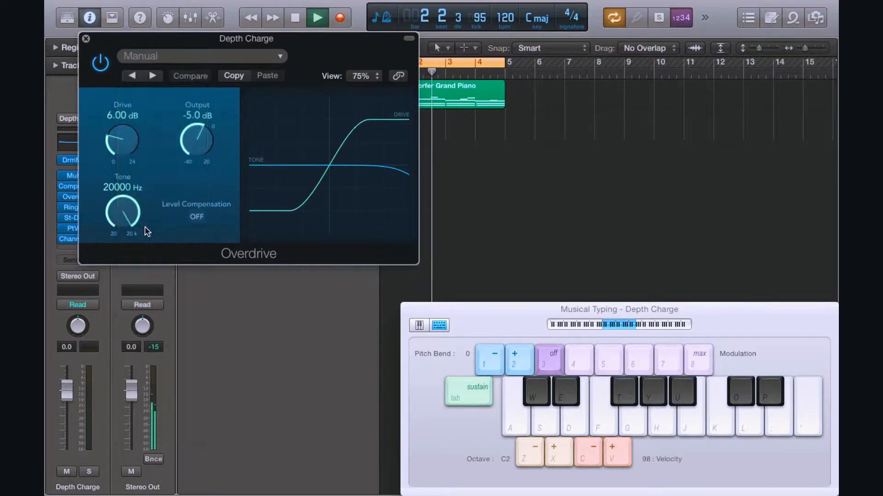
{"action": "left_click", "coordinate": [86, 39]}
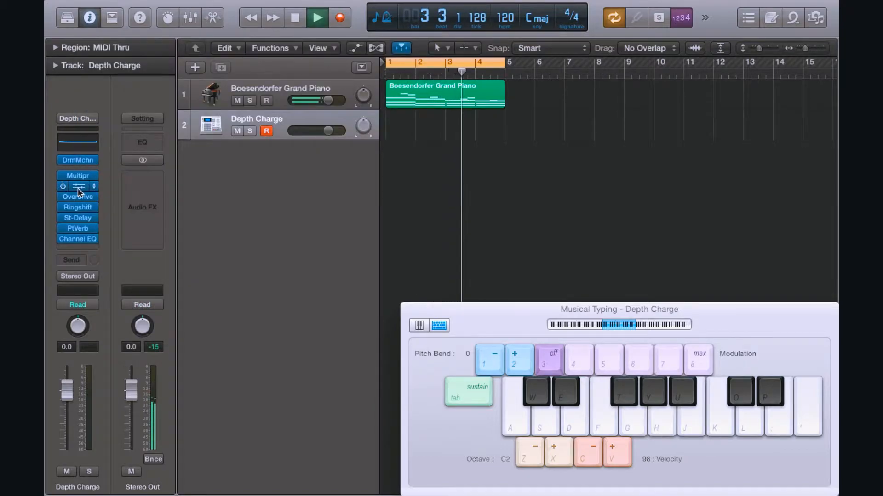
{"action": "left_click", "coordinate": [79, 187]}
{"action": "left_click", "coordinate": [182, 96]}
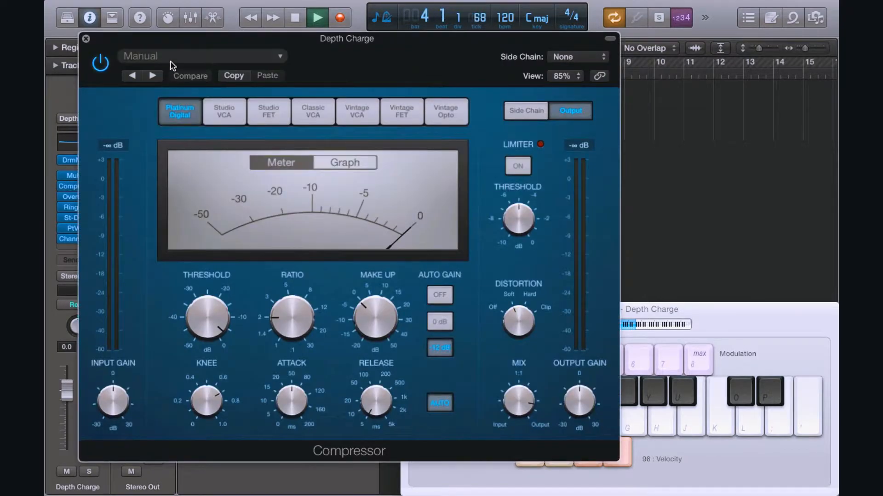
{"action": "left_click", "coordinate": [172, 65]}
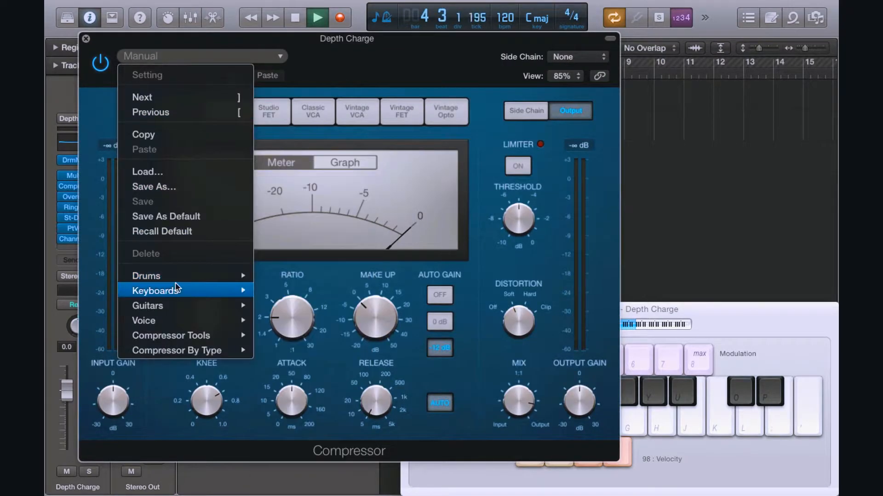
{"action": "mouse_move", "coordinate": [179, 277]}
{"action": "left_click", "coordinate": [322, 409]}
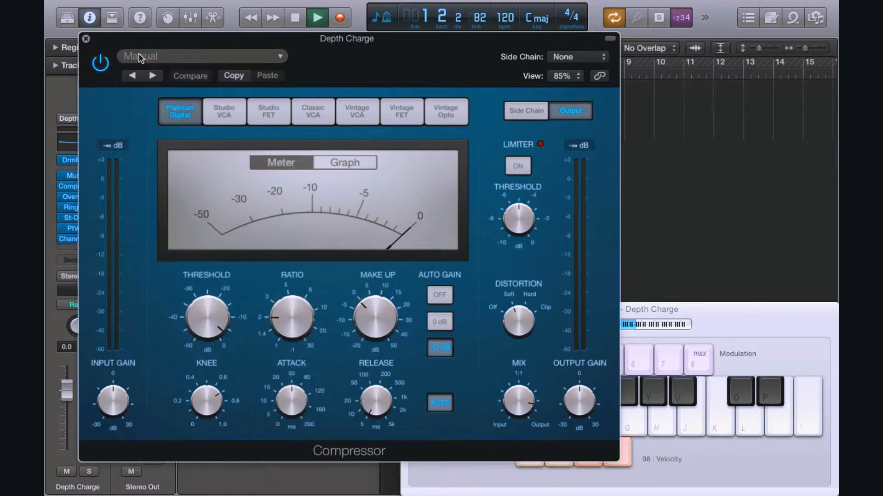
{"action": "left_click", "coordinate": [86, 39]}
Create an empty four-bar region from bar 1 on the Depth Charge track and lower the track volume to -7.0 dB.
{"action": "left_click_drag", "start_coordinate": [328, 131], "coordinate": [293, 133]}
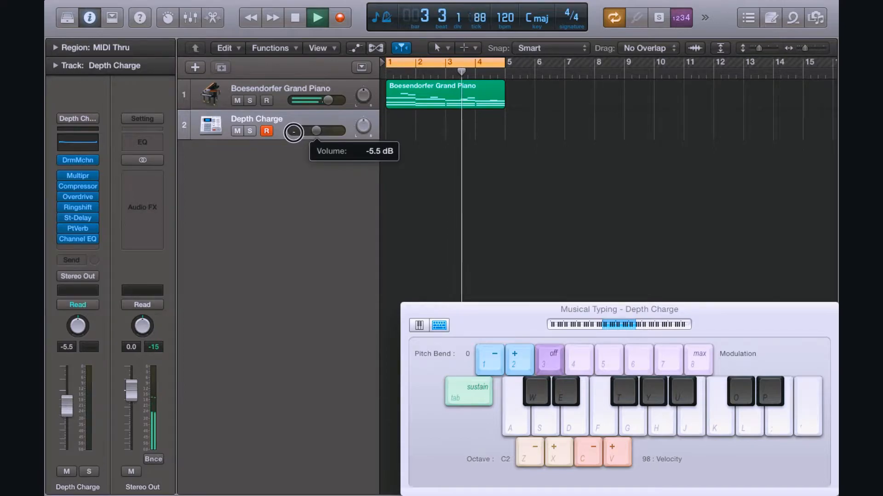
{"action": "double_click", "coordinate": [387, 126]}
{"action": "left_click_drag", "start_coordinate": [408, 127], "coordinate": [504, 130]}
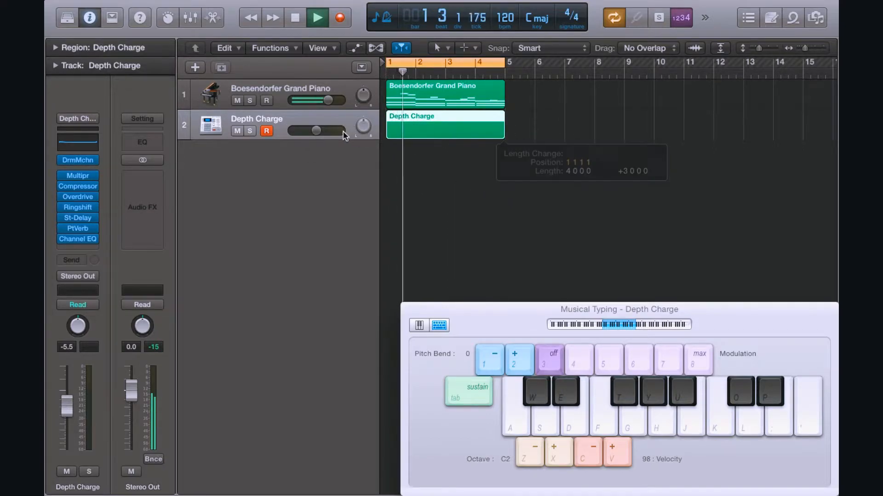
{"action": "left_click_drag", "start_coordinate": [315, 132], "coordinate": [314, 132]}
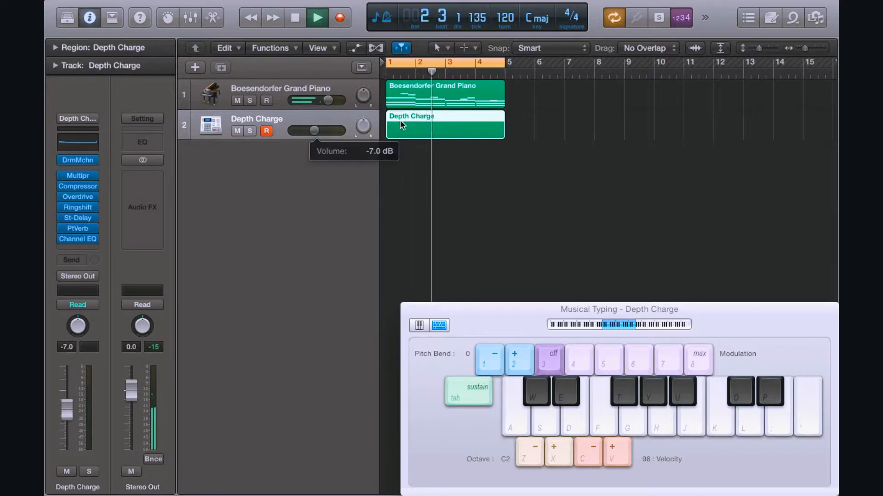
Open the Depth Charge region for note editing, clear the Musical Typing window out of the way and set Scale Quantize to Off.
{"action": "double_click", "coordinate": [402, 125]}
{"action": "left_click_drag", "start_coordinate": [501, 312], "coordinate": [835, 492]}
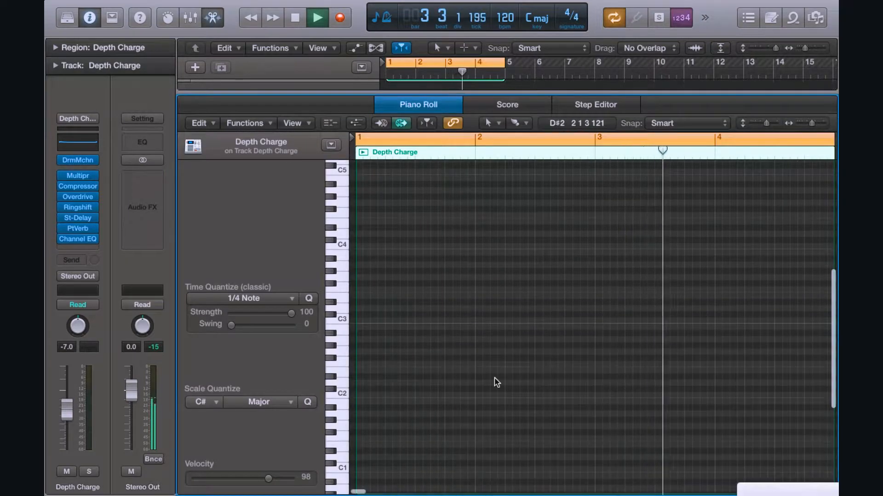
{"action": "left_click", "coordinate": [205, 402]}
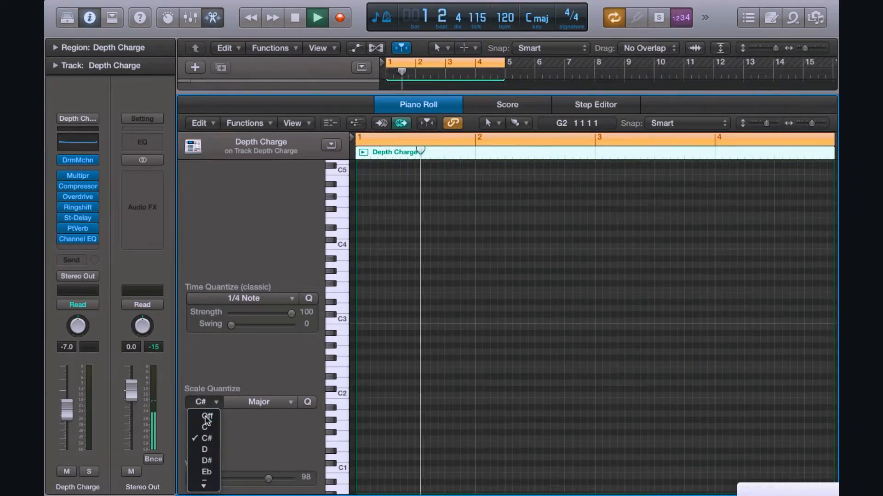
{"action": "left_click", "coordinate": [207, 417]}
Fill all four bars with one-beat F#1 notes on every beat, checking the first ones by playback.
{"action": "left_click", "coordinate": [366, 433]}
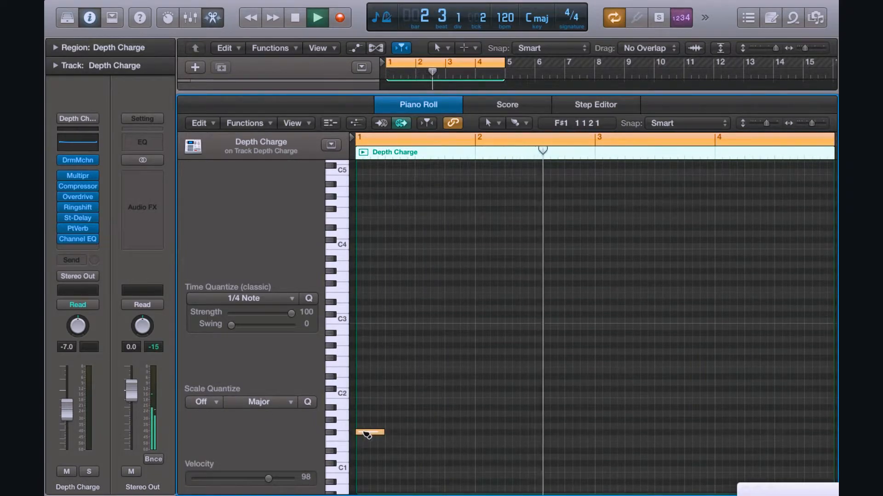
{"action": "key", "text": "Return"}
{"action": "key", "text": "space"}
{"action": "key", "text": "space"}
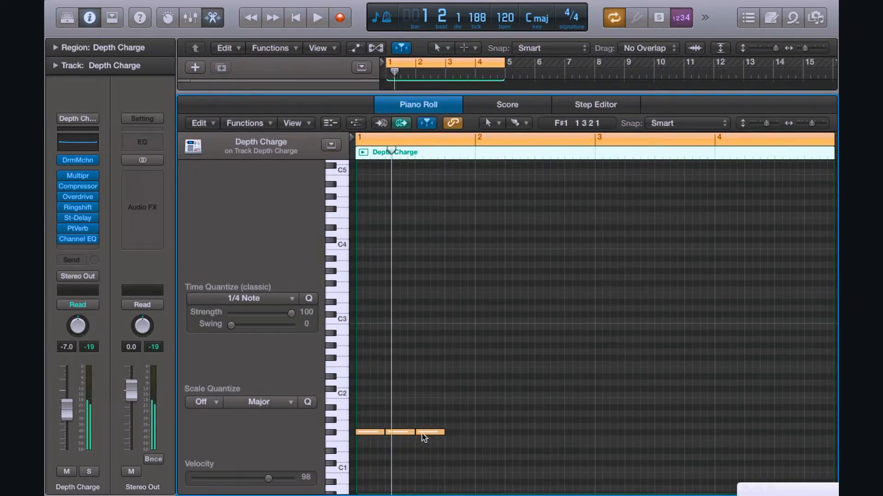
{"action": "key", "text": "space"}
{"action": "key", "text": "space"}
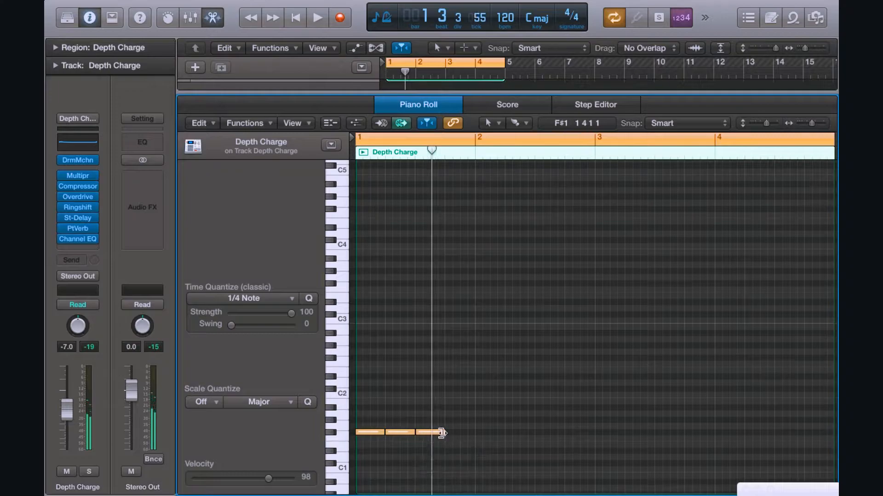
{"action": "left_click_drag", "start_coordinate": [453, 435], "coordinate": [535, 434]}
{"action": "left_click_drag", "start_coordinate": [621, 433], "coordinate": [647, 433]}
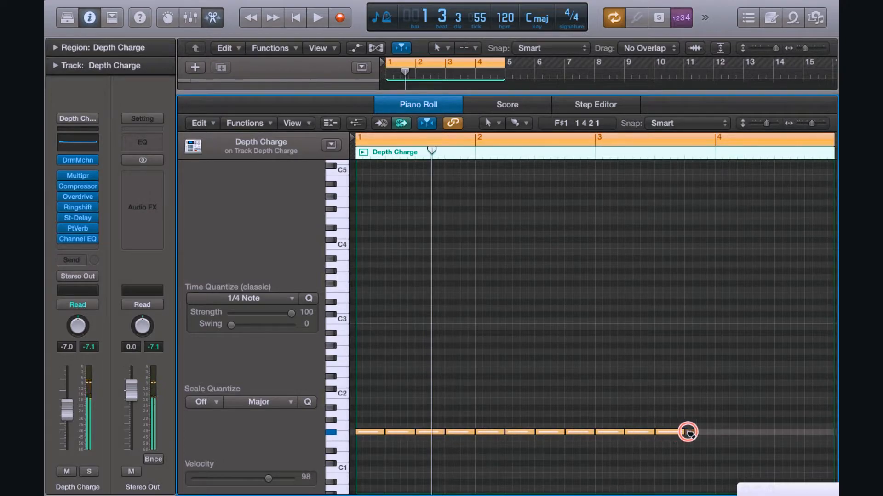
{"action": "left_click_drag", "start_coordinate": [745, 434], "coordinate": [610, 435]}
Shorten the G#1 note on beat 3 of bar 1 to the beat's second half and raise it to A#1, checking by playback.
{"action": "scroll", "coordinate": [609, 436], "scroll_direction": "left", "scroll_amount": 8}
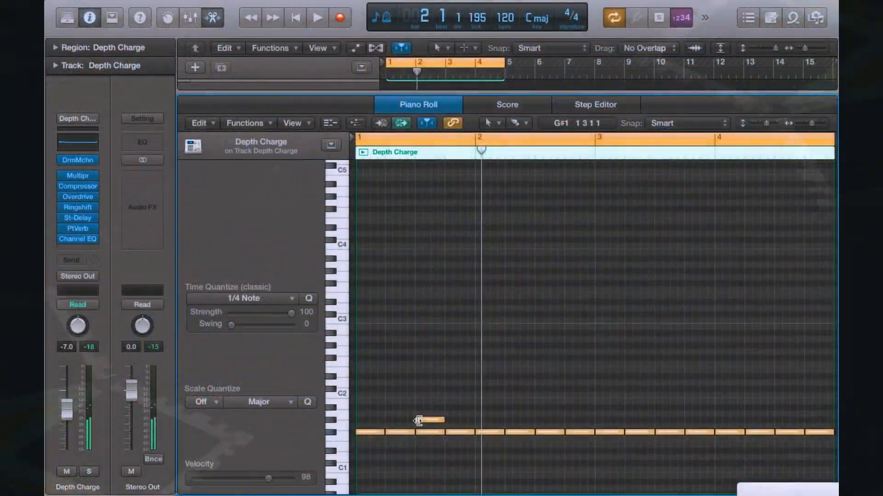
{"action": "left_click_drag", "start_coordinate": [423, 420], "coordinate": [431, 419]}
{"action": "key", "text": "space"}
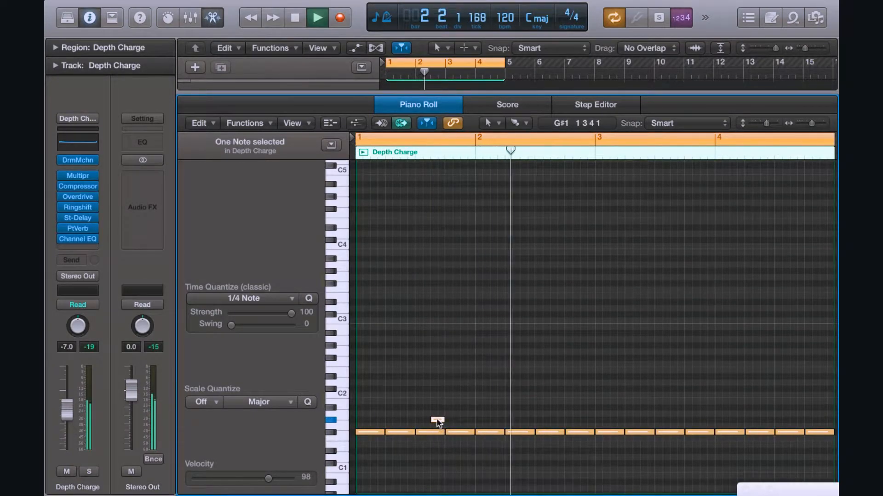
{"action": "key", "text": "space"}
{"action": "left_click_drag", "start_coordinate": [437, 420], "coordinate": [436, 407]}
{"action": "key", "text": "space"}
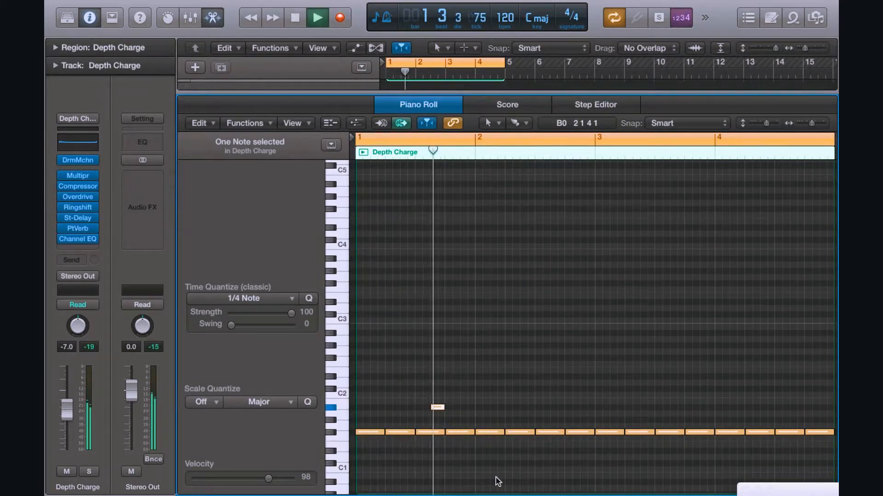
{"action": "key", "text": "space"}
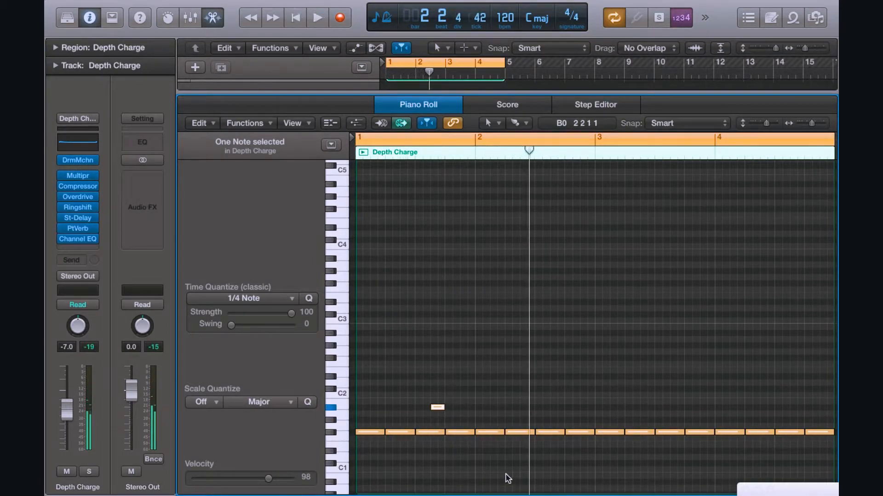
Add a matching half-beat A#1 note on beat 3 of bar 2 and copy both A#1 notes into bars 3 and 4.
{"action": "left_click", "coordinate": [547, 408]}
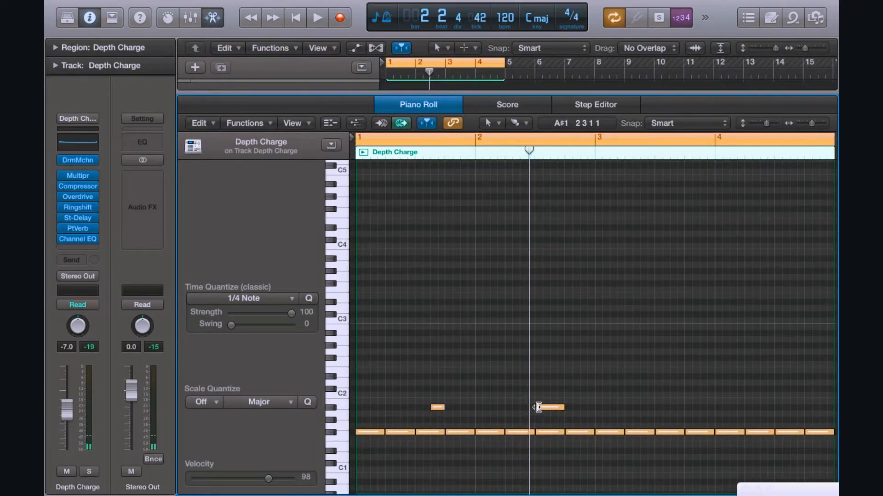
{"action": "left_click_drag", "start_coordinate": [538, 409], "coordinate": [551, 408]}
{"action": "key", "text": "space"}
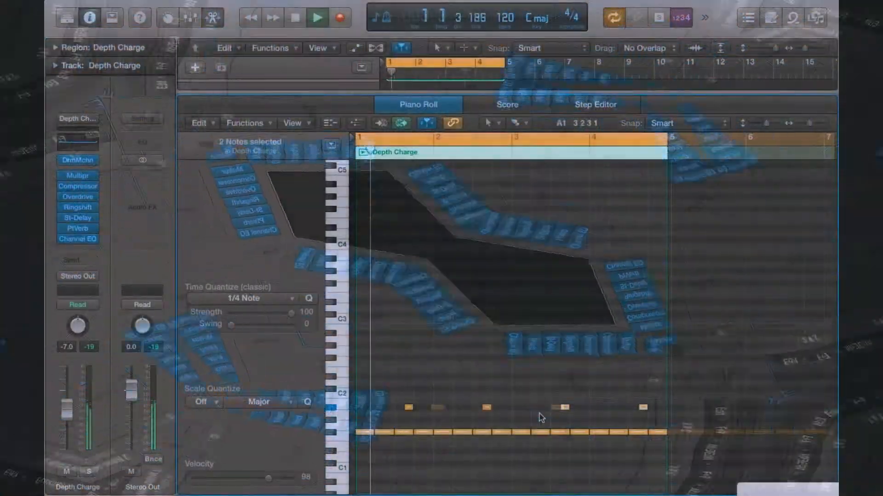
Try a D#1 note on beat 1 of bar 1, listen to it and remove it.
{"action": "scroll", "coordinate": [539, 413], "scroll_direction": "down", "scroll_amount": 2}
{"action": "scroll", "coordinate": [539, 414], "scroll_direction": "down", "scroll_amount": 3}
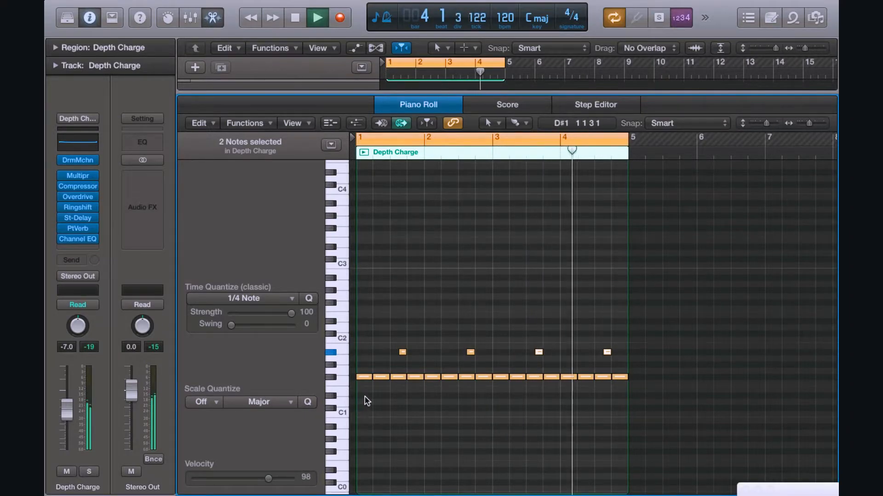
{"action": "left_click", "coordinate": [364, 396]}
{"action": "key", "text": "space"}
{"action": "key", "text": "space"}
{"action": "double_click", "coordinate": [363, 396]}
{"action": "key", "text": "space"}
Add a D#1 note in bar 1, trying it on beats 3 and 2 by playback before placing it on beat 4.
{"action": "left_click", "coordinate": [398, 396]}
{"action": "key", "text": "space"}
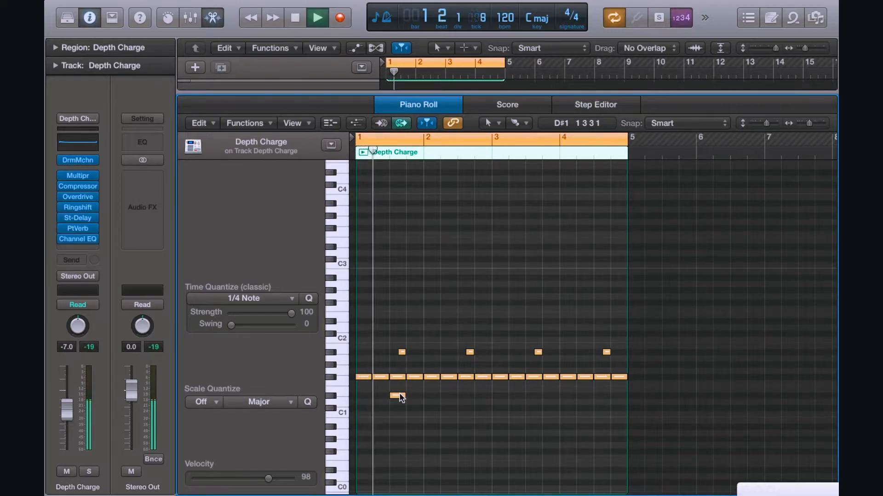
{"action": "left_click_drag", "start_coordinate": [401, 398], "coordinate": [385, 398]}
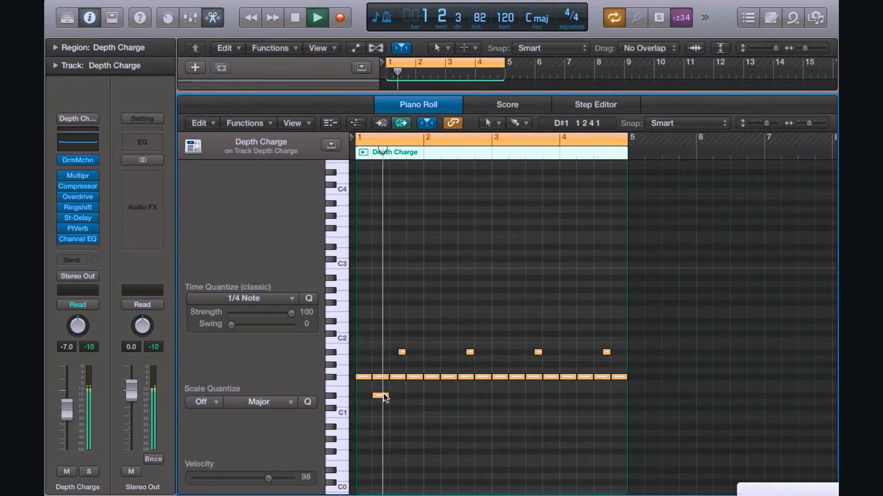
{"action": "key", "text": "space"}
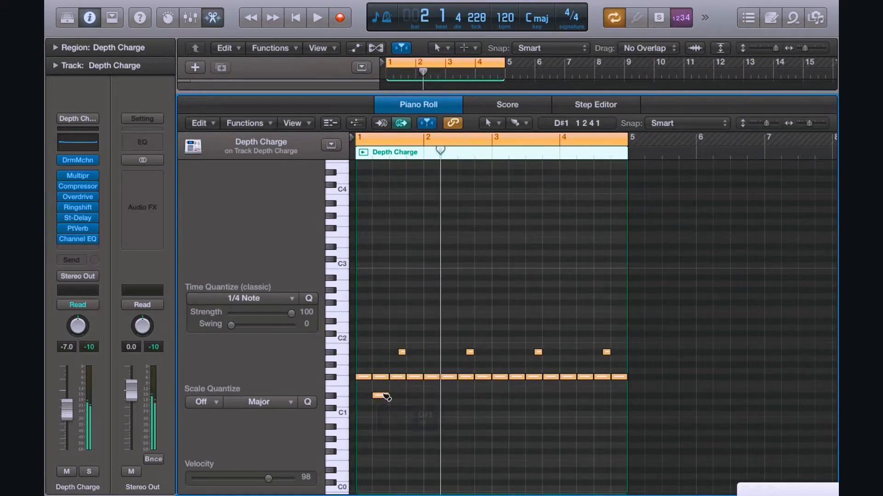
{"action": "key", "text": "space"}
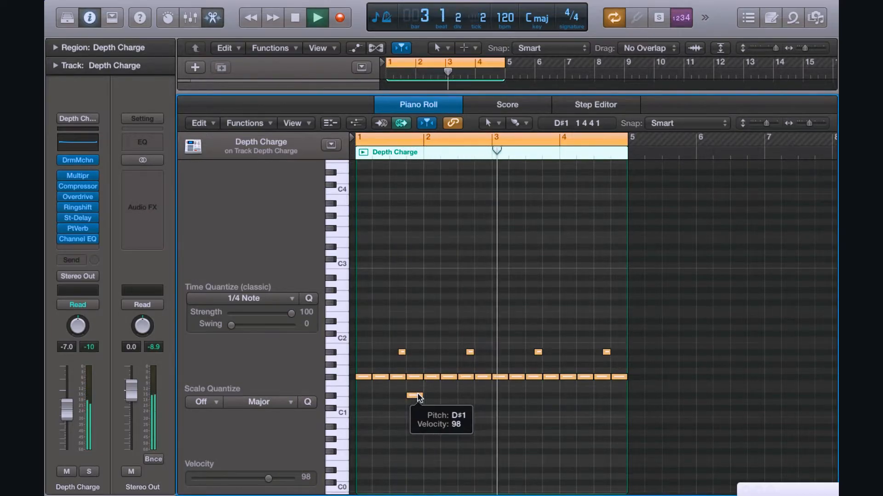
Add a D#1 note on beat 4 of bar 3 and a C1 note on beat 1 of bar 1.
{"action": "key", "text": "space"}
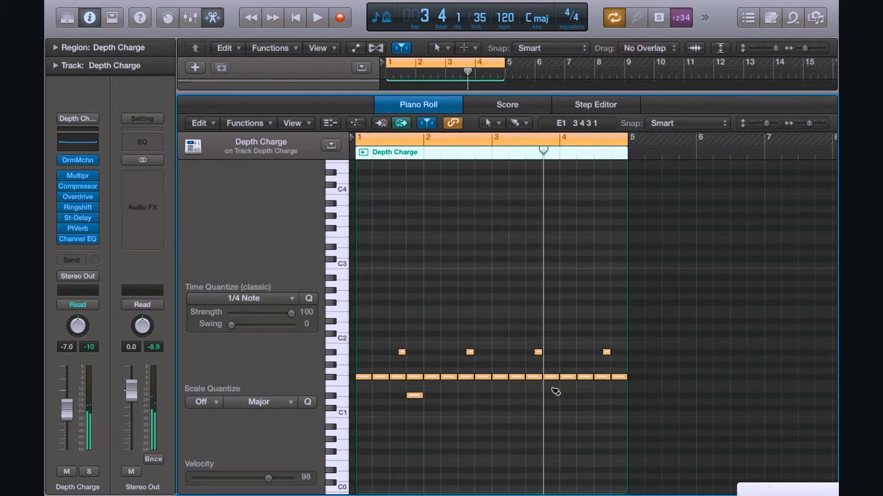
{"action": "key", "text": "space"}
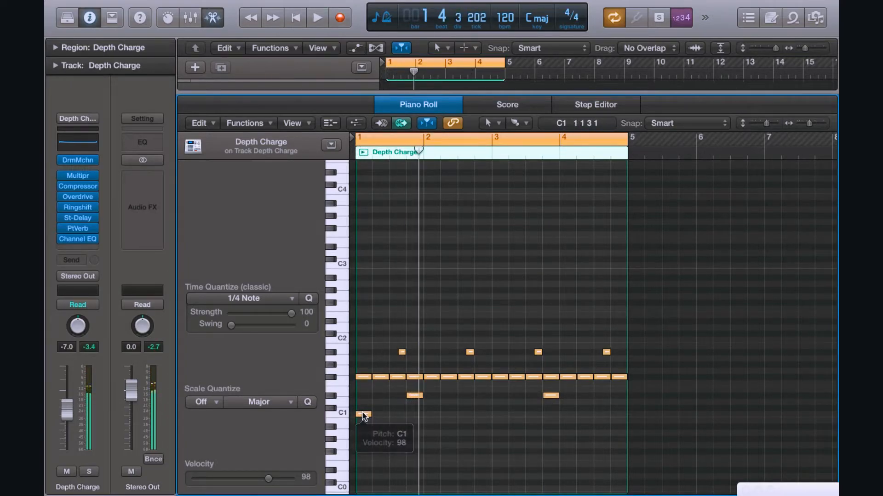
{"action": "key", "text": "space"}
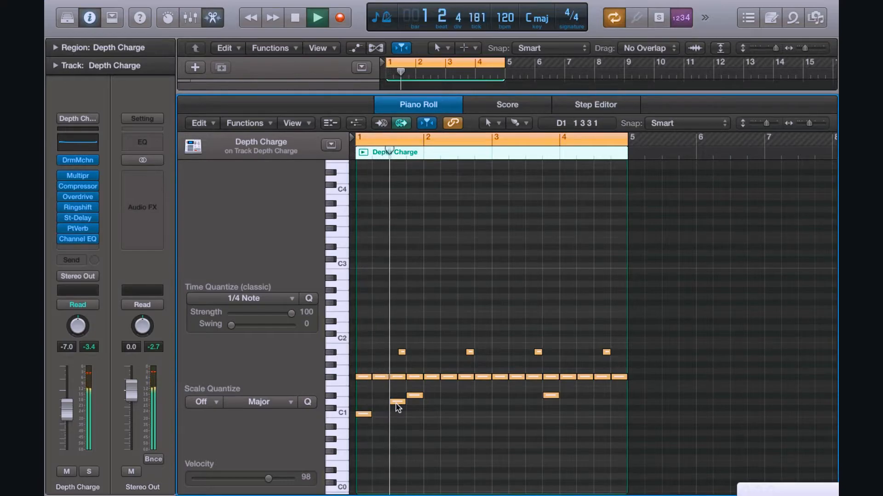
Place a D1 note on beat 2 of bar 1 and shorten it to the beat's second half, checking by playback.
{"action": "key", "text": "space"}
{"action": "left_click", "coordinate": [381, 402], "text": "super"}
{"action": "key", "text": "space"}
{"action": "left_click_drag", "start_coordinate": [374, 402], "coordinate": [381, 401]}
{"action": "key", "text": "space"}
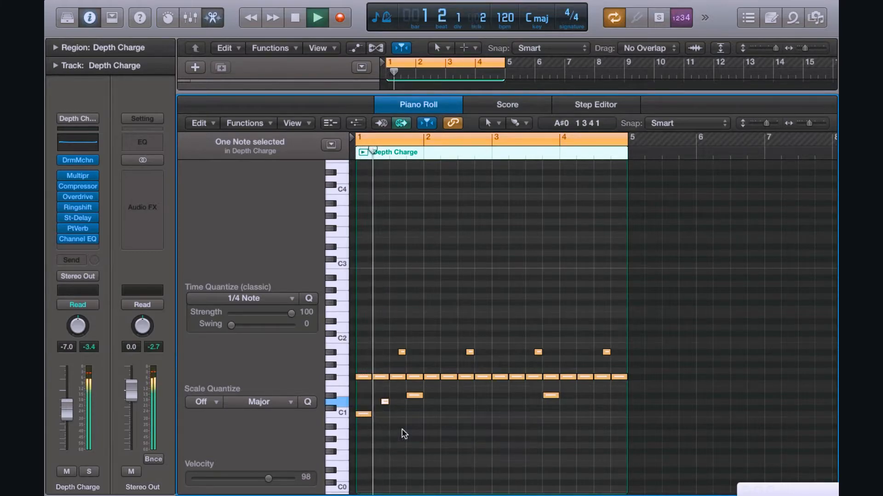
{"action": "key", "text": "space"}
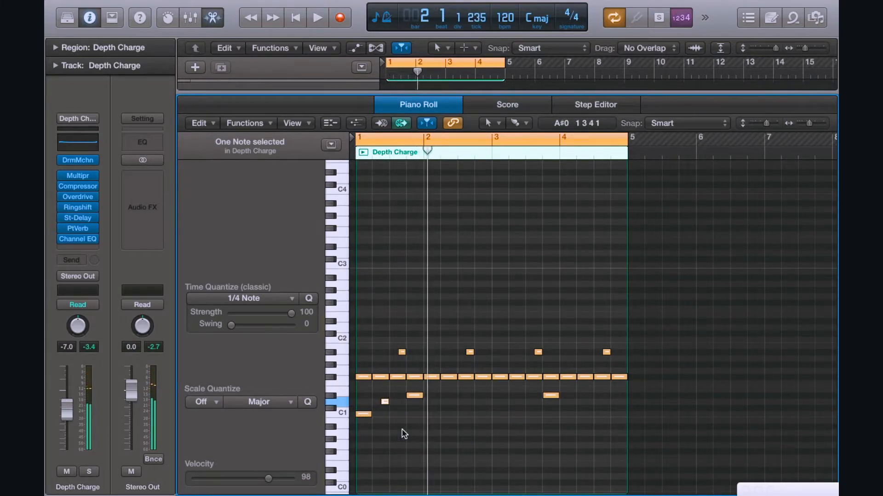
Add a second C1 note on beat 3 of bar 1 and move it to beat 4, listening to both positions.
{"action": "left_click", "coordinate": [405, 413], "text": "super"}
{"action": "key", "text": "space"}
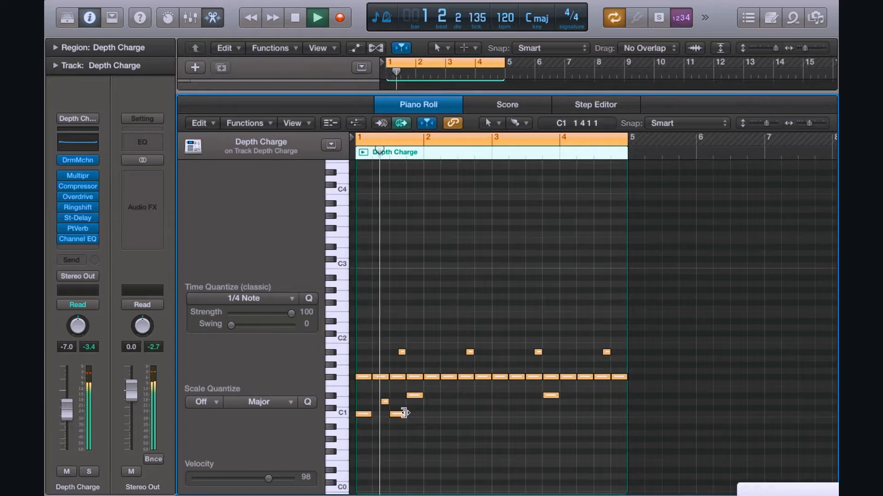
{"action": "key", "text": "space"}
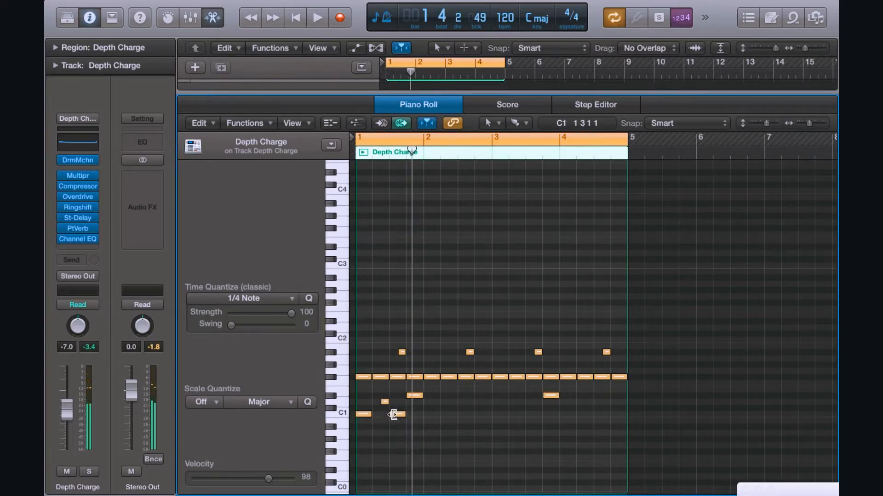
{"action": "left_click_drag", "start_coordinate": [398, 418], "coordinate": [414, 415]}
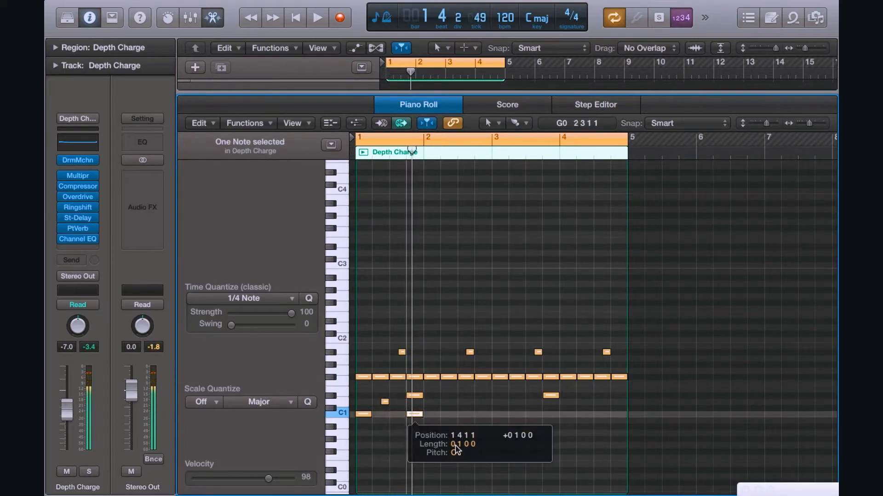
{"action": "key", "text": "space"}
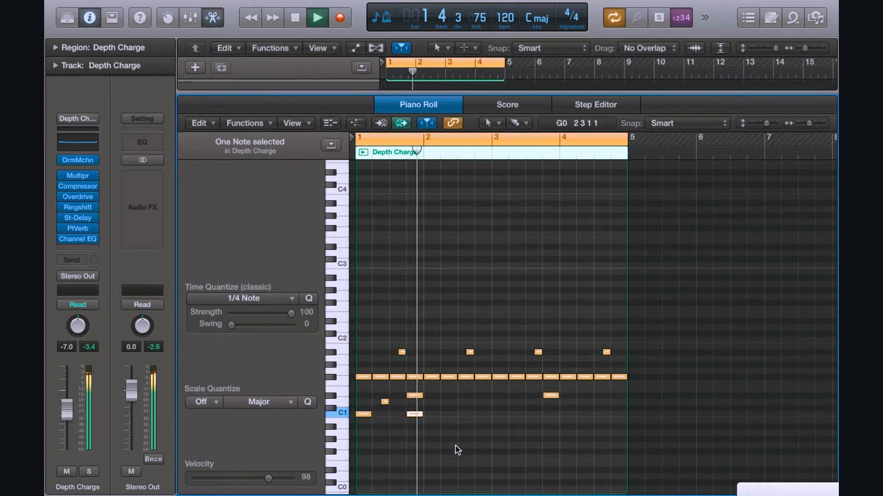
Move the second C1 note half a beat earlier and add a D1 note on beat 4 of bar 1, checking by playback.
{"action": "left_click_drag", "start_coordinate": [416, 418], "coordinate": [406, 416]}
{"action": "left_click_drag", "start_coordinate": [427, 448], "coordinate": [427, 449]}
{"action": "key", "text": "space"}
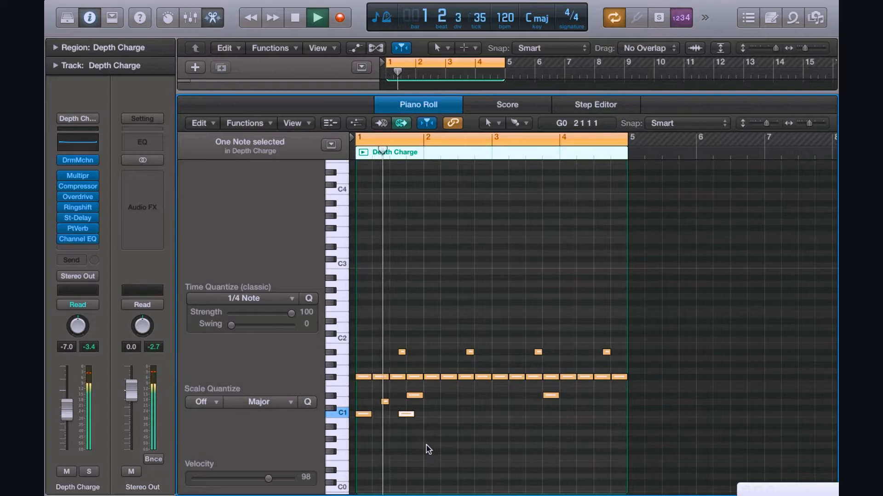
{"action": "key", "text": "space"}
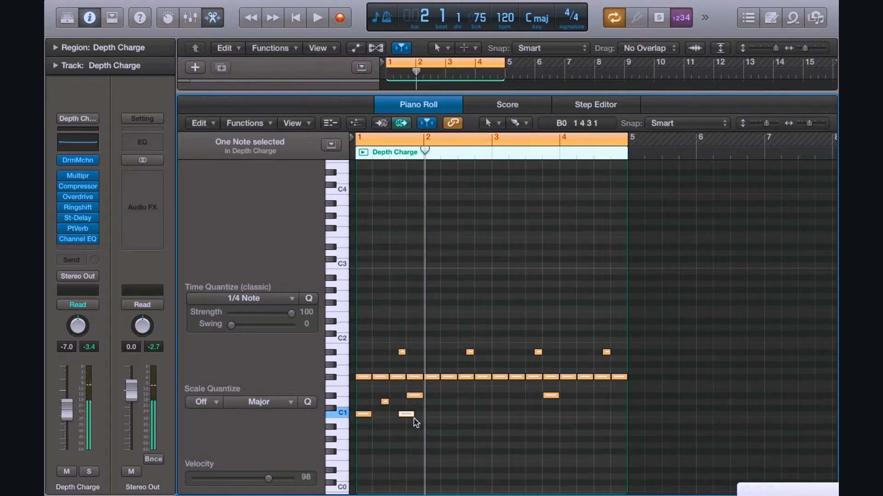
{"action": "left_click", "coordinate": [413, 404], "text": "super"}
{"action": "key", "text": "space"}
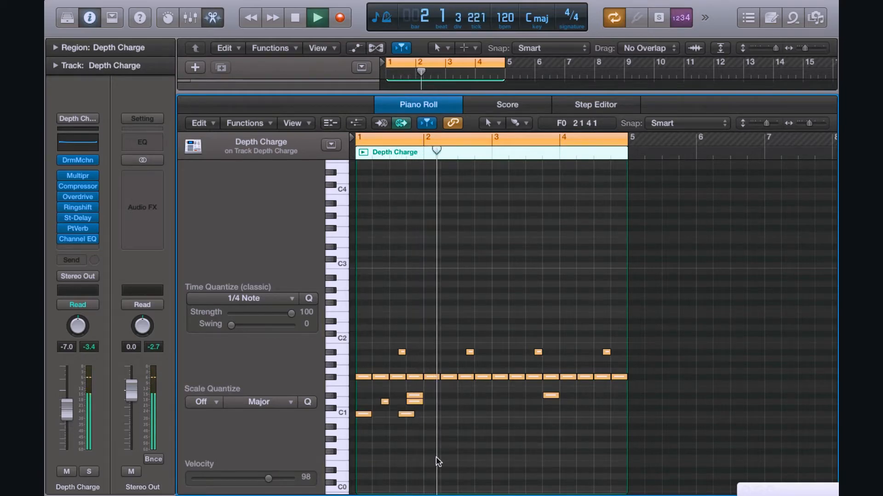
Add C1 on beat 2 and D1 on beat 3 of bar 2, and repeat the C1 and D1 notes of bars 1–2 in bars 3–4.
{"action": "left_click", "coordinate": [447, 414], "text": "super"}
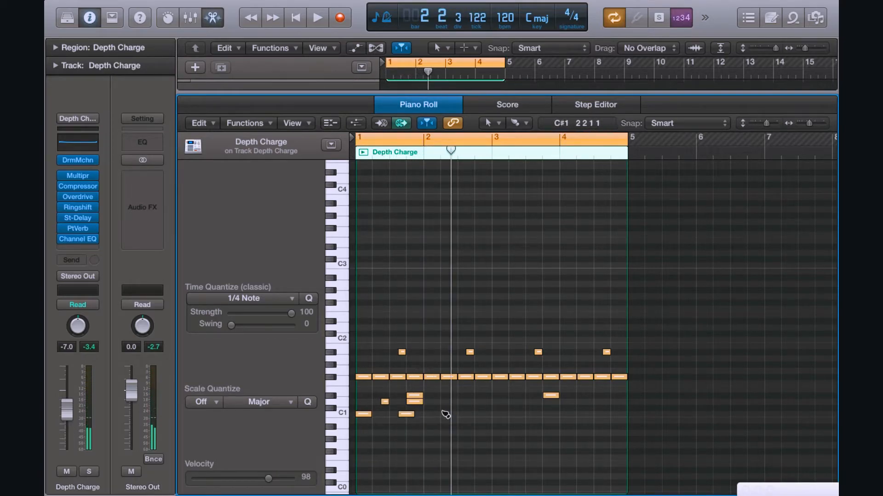
{"action": "key", "text": "space"}
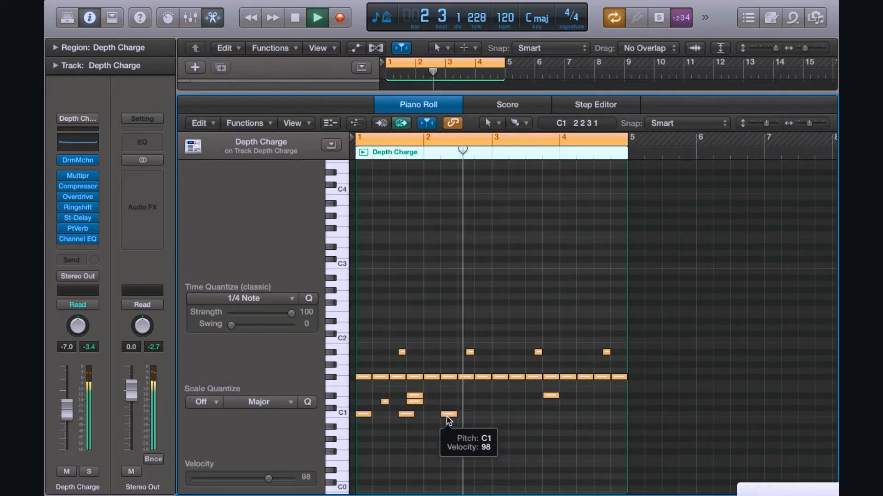
{"action": "key", "text": "space"}
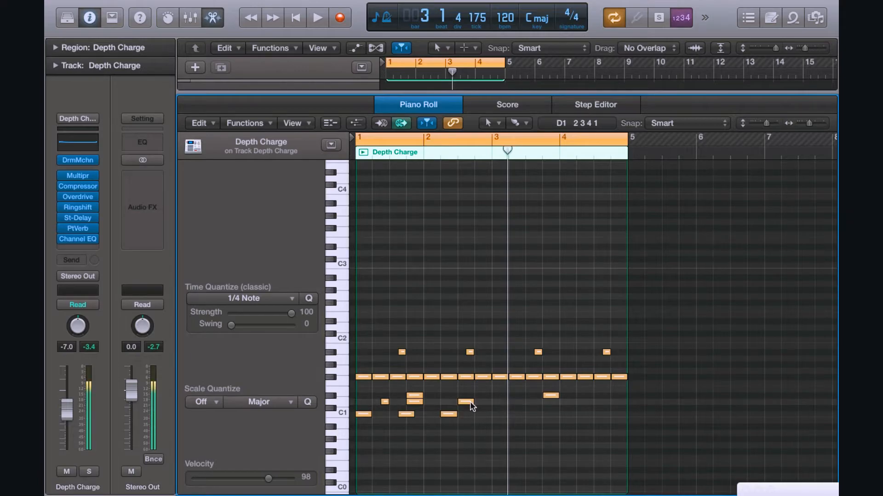
{"action": "key", "text": "space"}
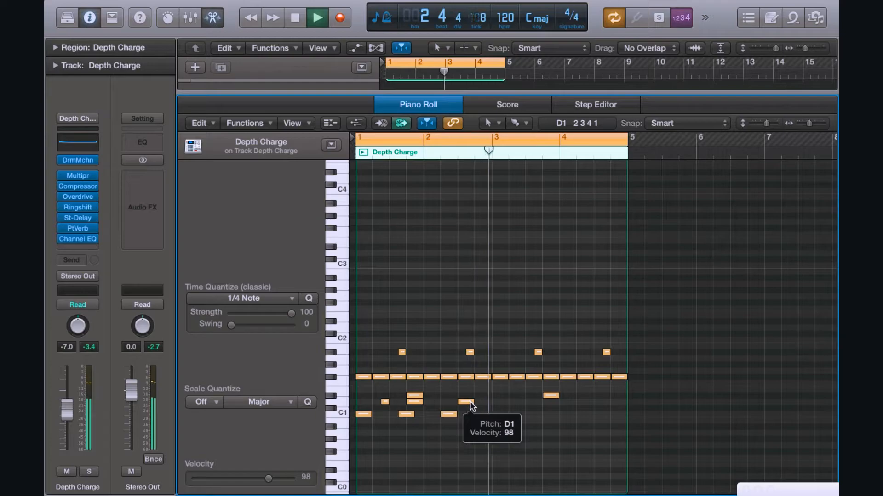
{"action": "key", "text": "space"}
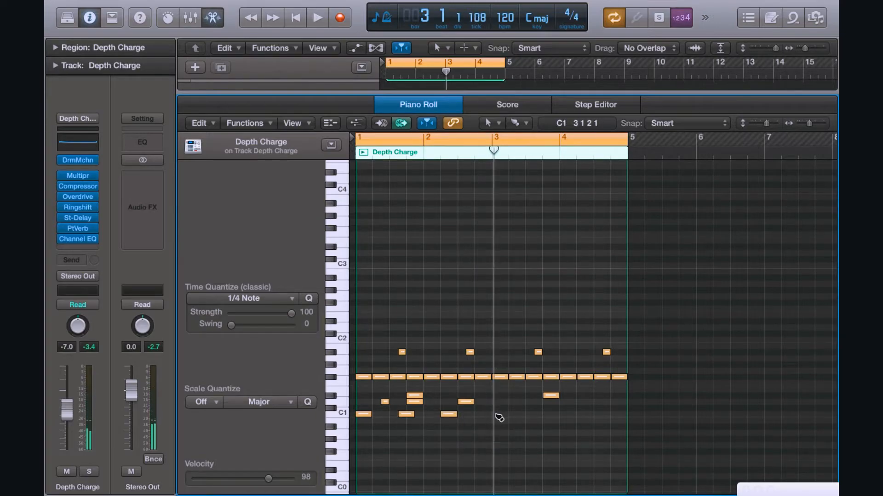
{"action": "left_click_drag", "start_coordinate": [417, 423], "coordinate": [365, 397]}
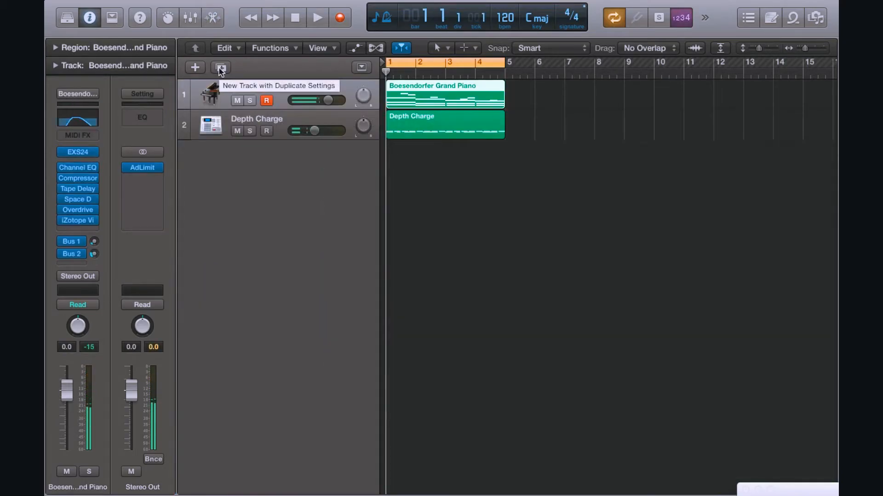
Duplicate the Boesendorfer Grand Piano track with its settings and load the Flute Solo+ instrument in its EXS24 sampler.
{"action": "left_click", "coordinate": [221, 68]}
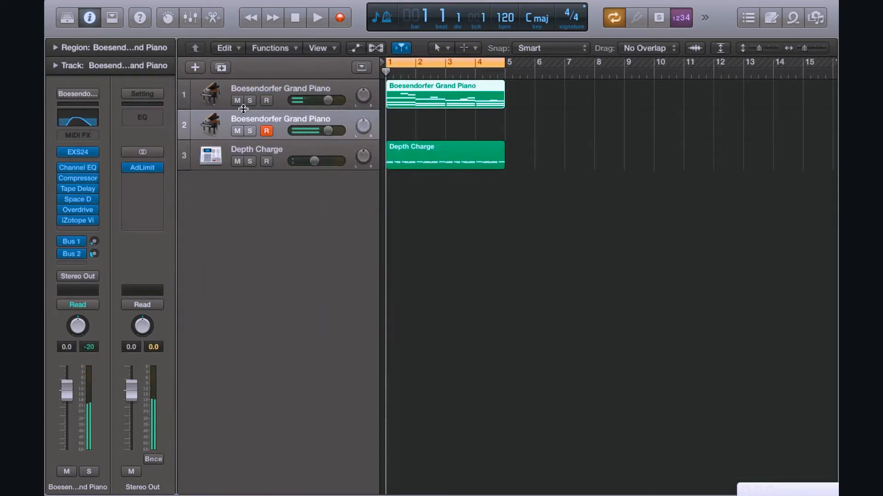
{"action": "left_click", "coordinate": [84, 154]}
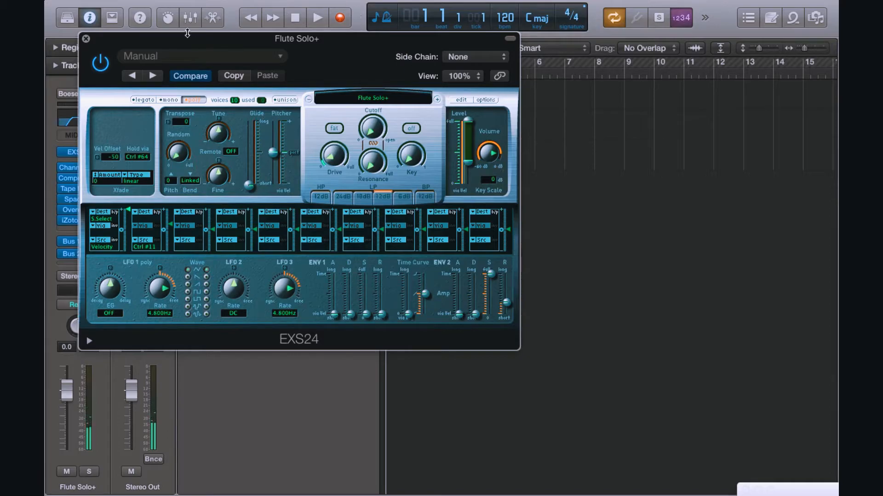
{"action": "left_click", "coordinate": [85, 39]}
Create a four-bar region on the Flute Solo+ track and set its time quantize to 1/2 Note.
{"action": "double_click", "coordinate": [408, 127]}
{"action": "left_click_drag", "start_coordinate": [412, 122], "coordinate": [505, 119]}
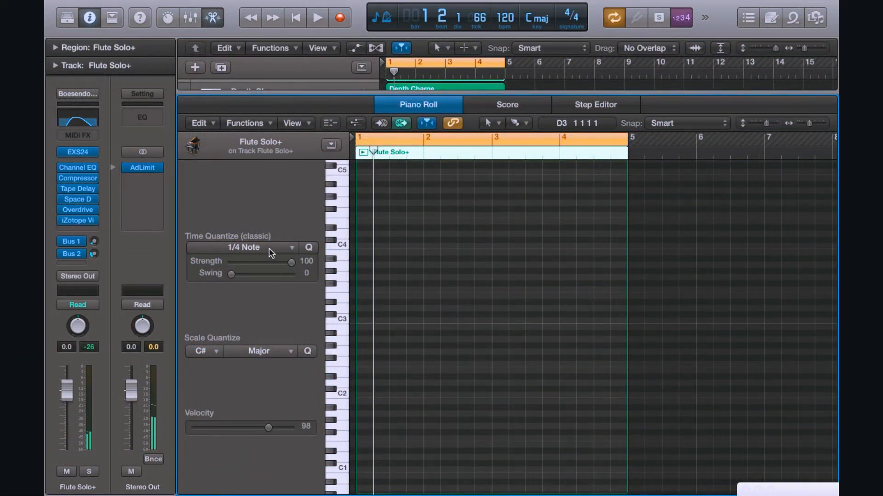
{"action": "left_click", "coordinate": [245, 248]}
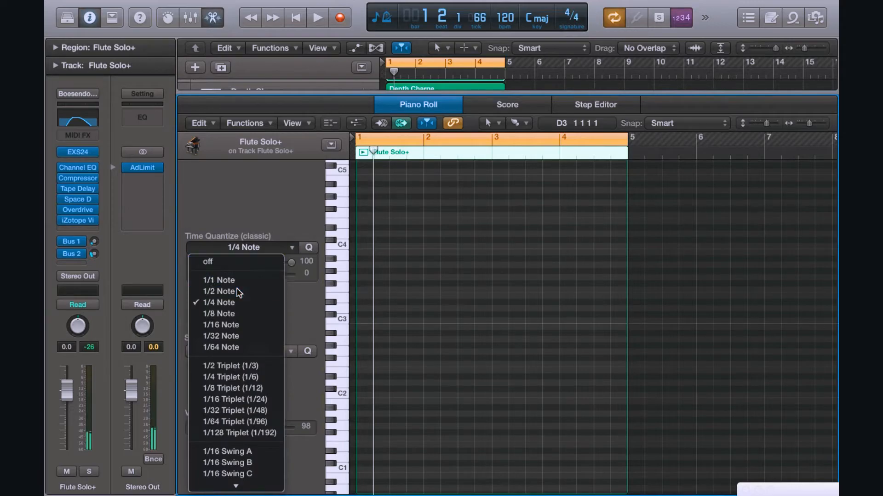
{"action": "left_click", "coordinate": [236, 291]}
Place half notes C3 on beat 1 and A#2 on beat 3 of bar 1, checking by playback.
{"action": "left_click", "coordinate": [365, 321]}
{"action": "key", "text": "space"}
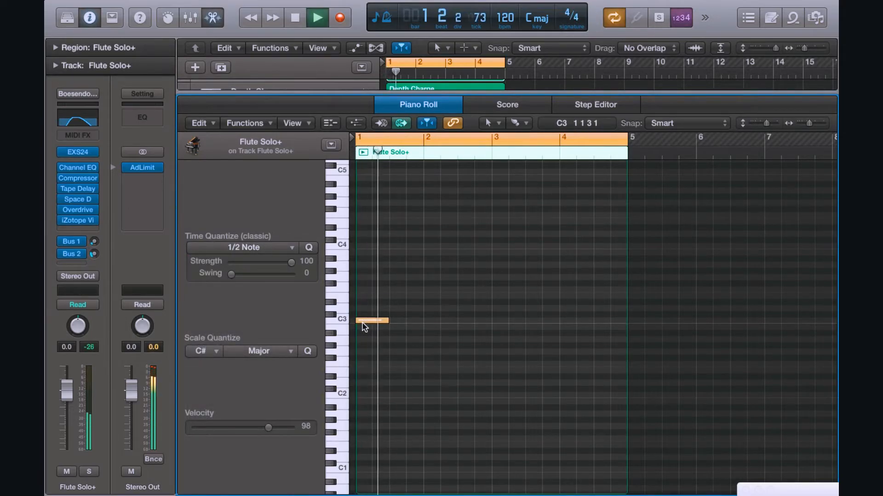
{"action": "key", "text": "space"}
{"action": "left_click", "coordinate": [402, 332]}
{"action": "key", "text": "space"}
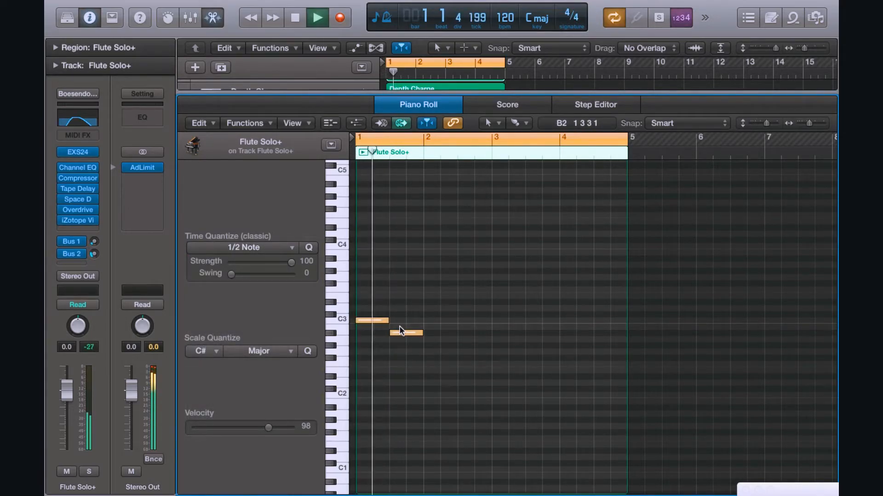
{"action": "key", "text": "space"}
Place half notes C#3 on beat 1 and G#2 on beat 3 of bar 2, checking by playback.
{"action": "left_click", "coordinate": [440, 314]}
{"action": "key", "text": "space"}
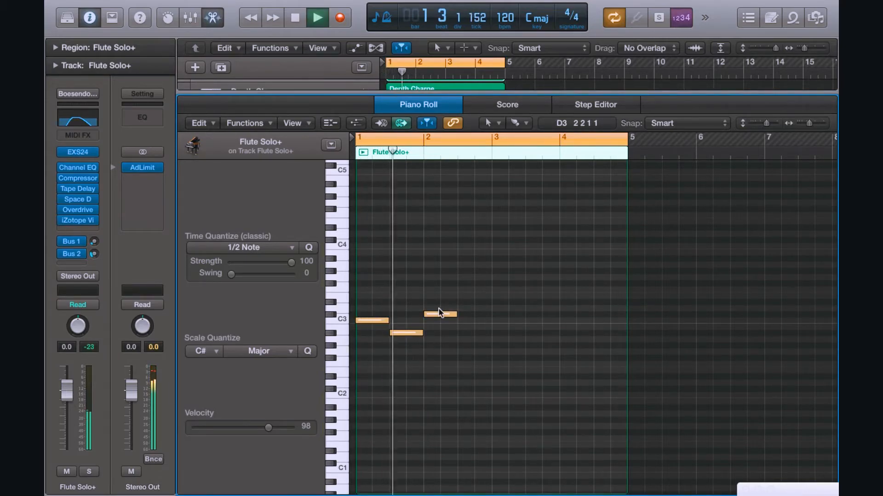
{"action": "left_click", "coordinate": [464, 337]}
{"action": "key", "text": "space"}
{"action": "key", "text": "space"}
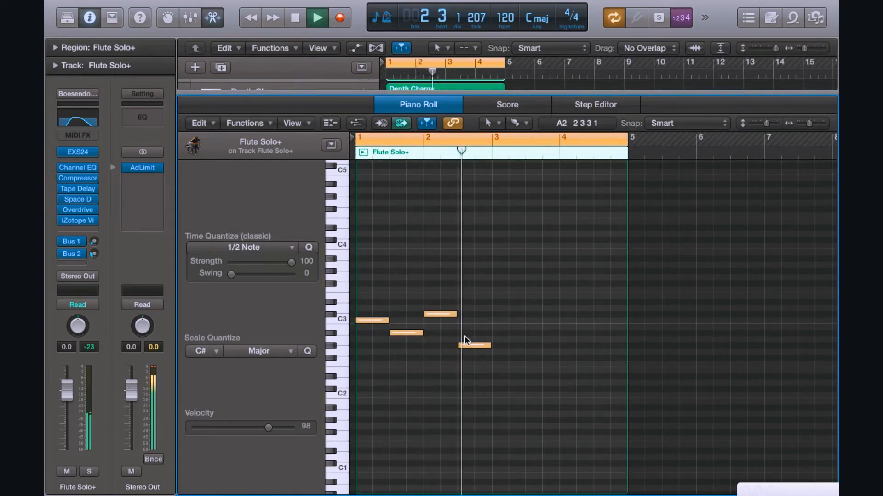
{"action": "key", "text": "space"}
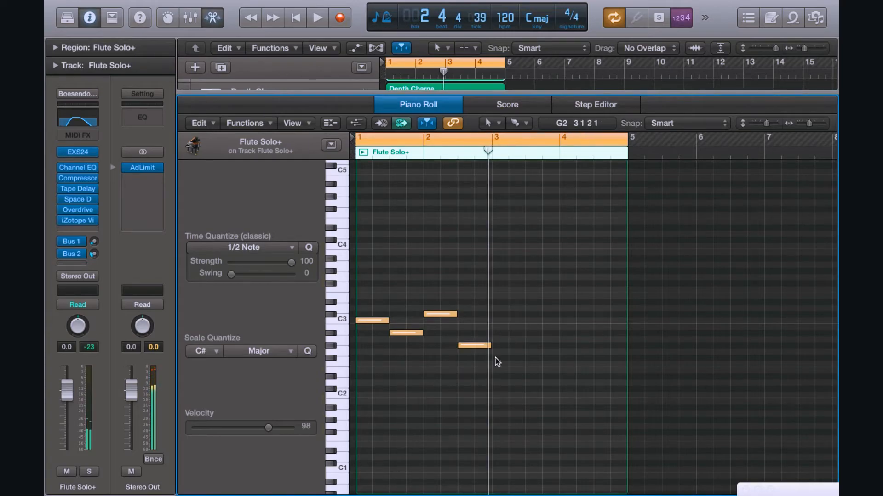
Fill bar 3 with half notes F#2 and A#2 and bar 4 with G#2 and F#2, checking by playback.
{"action": "left_click", "coordinate": [505, 358], "text": "super"}
{"action": "left_click", "coordinate": [538, 332], "text": "super"}
{"action": "left_click", "coordinate": [572, 345], "text": "super"}
{"action": "left_click", "coordinate": [606, 358], "text": "super"}
{"action": "key", "text": "space"}
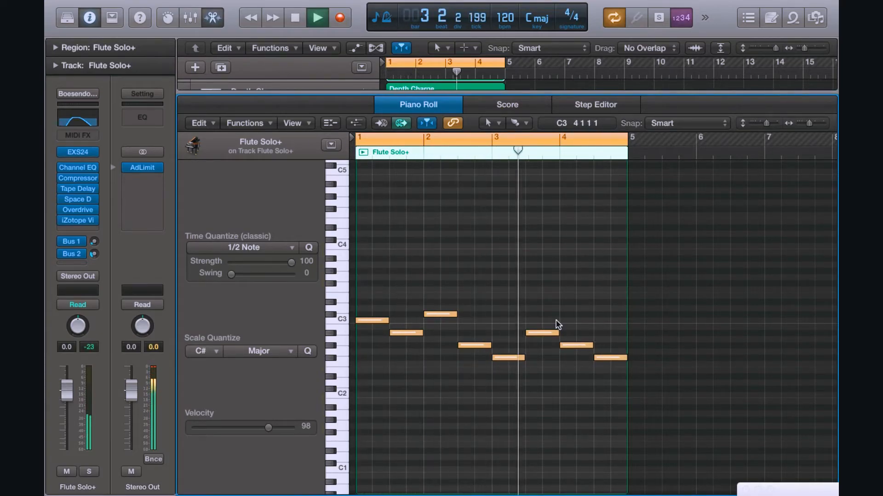
Transpose all the flute notes up one octave so the melody starts on C4, and close the note editor.
{"action": "left_click", "coordinate": [342, 318]}
{"action": "key", "text": "super+a"}
{"action": "left_click", "coordinate": [384, 271]}
{"action": "left_click_drag", "start_coordinate": [384, 320], "coordinate": [381, 245]}
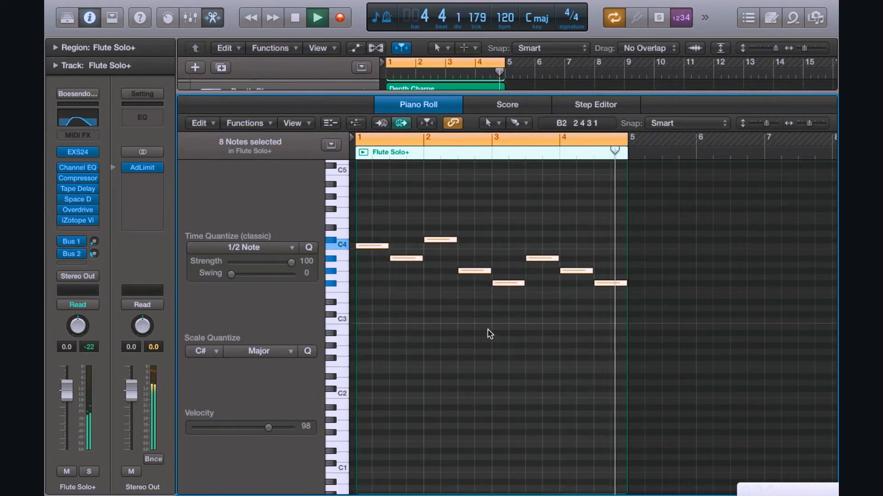
{"action": "scroll", "coordinate": [491, 331], "scroll_direction": "up", "scroll_amount": 3}
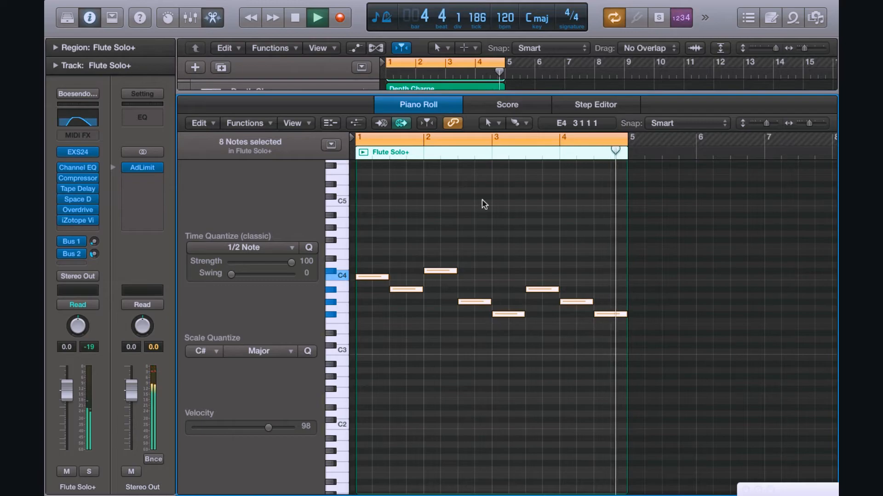
{"action": "left_click_drag", "start_coordinate": [456, 94], "coordinate": [460, 437]}
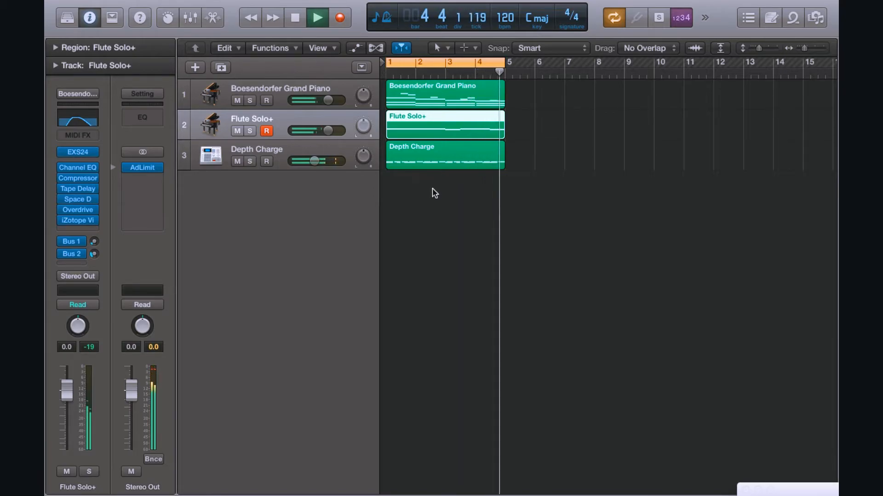
Review the Depth Charge drum notes during playback and return to the arrangement with the Depth Charge track selected.
{"action": "double_click", "coordinate": [436, 166]}
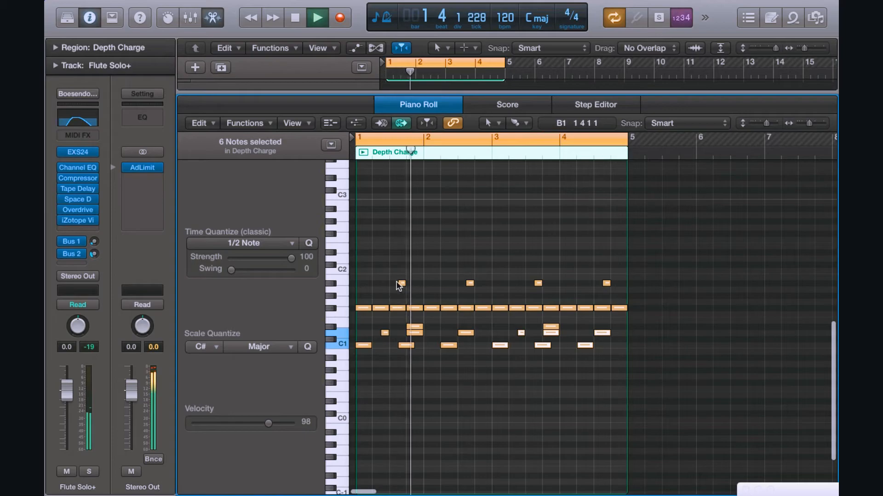
{"action": "left_click_drag", "start_coordinate": [404, 92], "coordinate": [441, 443]}
{"action": "left_click", "coordinate": [256, 149]}
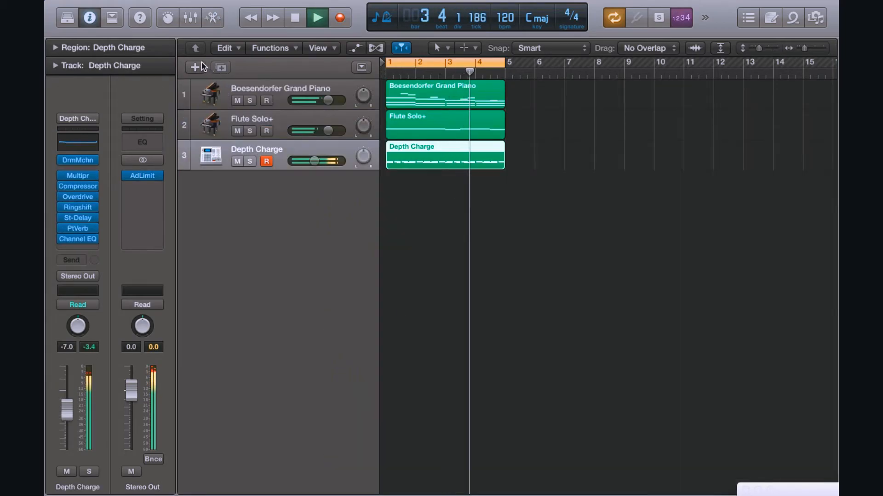
Add a software instrument track below Depth Charge and load the Atlanta kit from the Drum Machine Designer library.
{"action": "left_click", "coordinate": [220, 67]}
{"action": "left_click", "coordinate": [613, 192]}
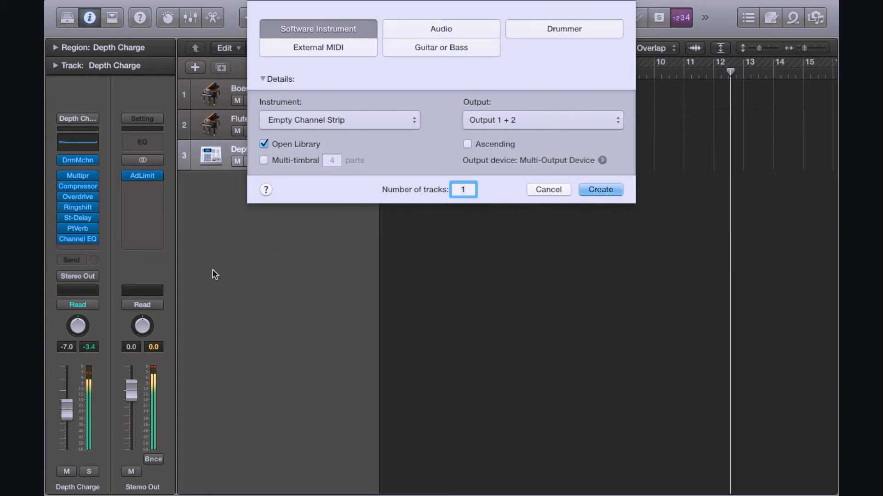
{"action": "left_click", "coordinate": [104, 243]}
{"action": "left_click", "coordinate": [197, 214]}
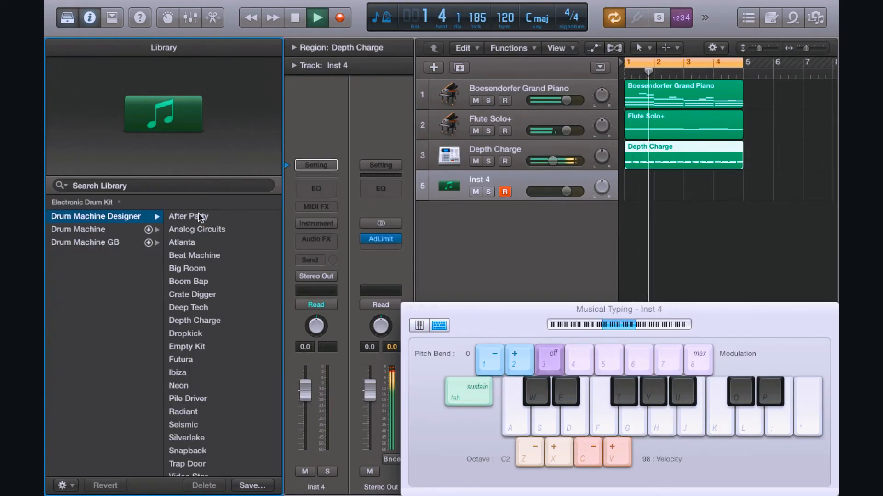
{"action": "left_click", "coordinate": [185, 244]}
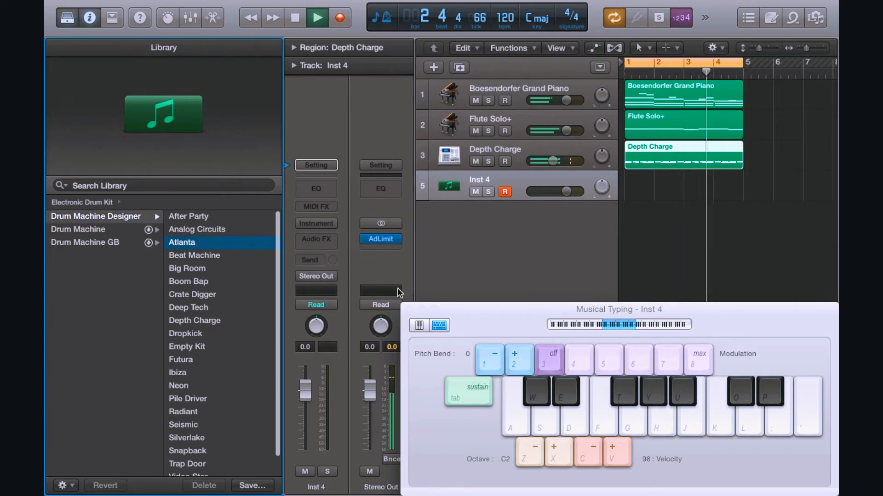
{"action": "left_click", "coordinate": [66, 18]}
{"action": "left_click_drag", "start_coordinate": [500, 334], "coordinate": [838, 495]}
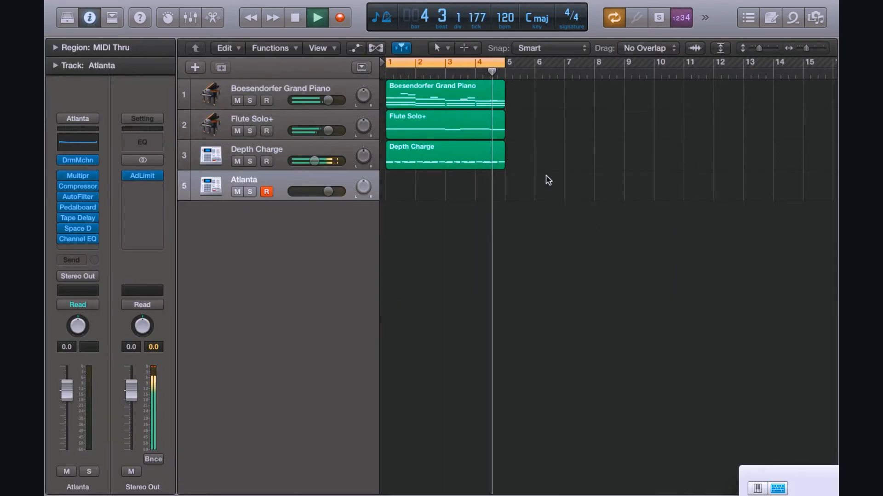
Create a four-bar region on the Atlanta track and open it for note editing.
{"action": "double_click", "coordinate": [410, 187]}
{"action": "left_click_drag", "start_coordinate": [415, 187], "coordinate": [506, 188]}
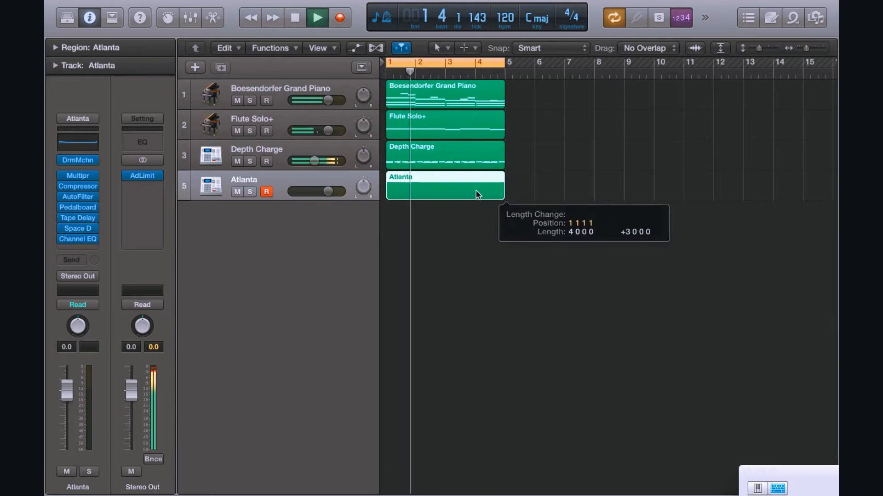
{"action": "double_click", "coordinate": [474, 189]}
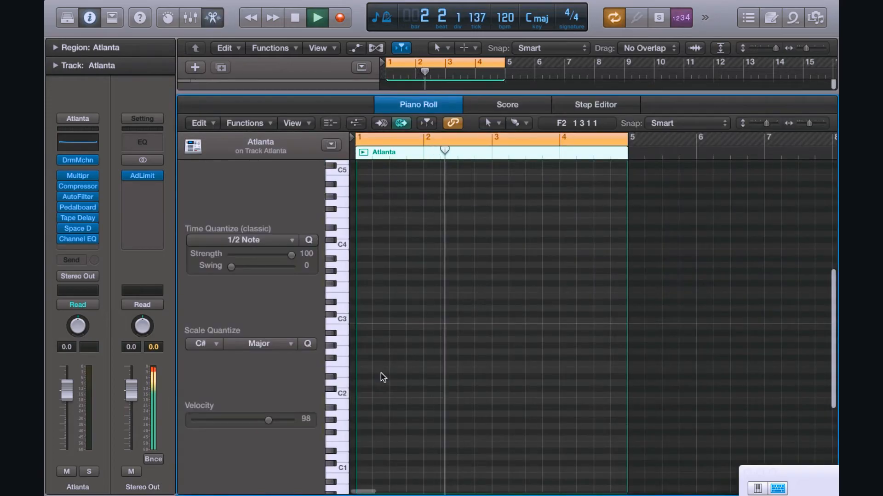
Set the Atlanta region's time quantize to 1/16 Note and turn its scale quantize off.
{"action": "left_click", "coordinate": [252, 243]}
{"action": "left_click", "coordinate": [220, 317]}
{"action": "left_click", "coordinate": [202, 345]}
{"action": "left_click", "coordinate": [206, 358]}
Program sixteenth-note F#1 hits across the four Atlanta bars, with four-note rolls on beat 2 of bars 1 and 3.
{"action": "scroll", "coordinate": [416, 384], "scroll_direction": "down", "scroll_amount": 3}
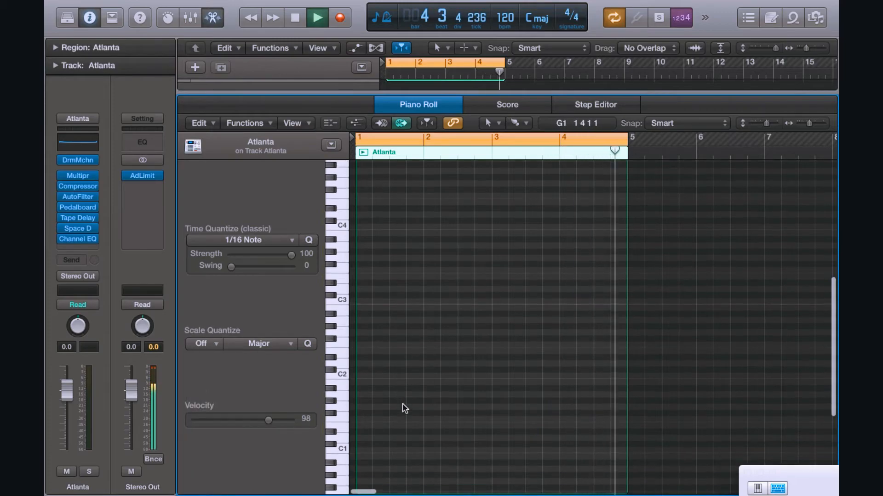
{"action": "key", "text": "space"}
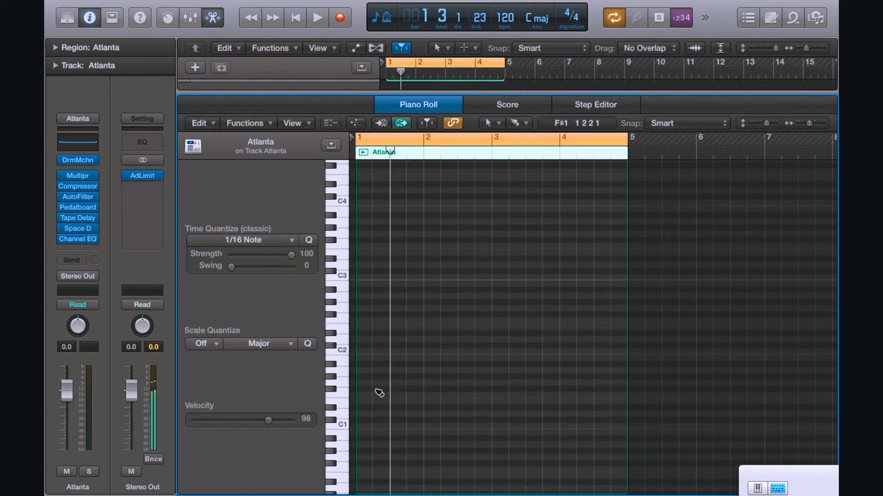
{"action": "left_click", "coordinate": [378, 390]}
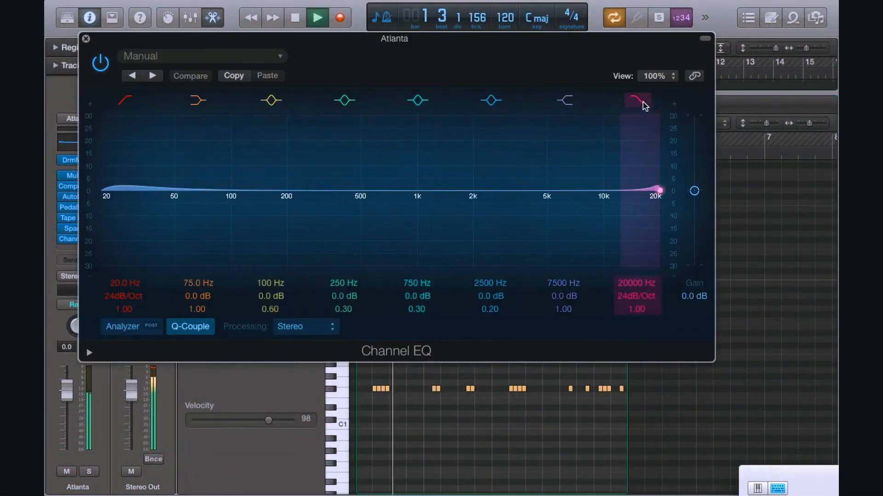
Apply a high-cut filter at 7000 Hz in the Atlanta track's Channel EQ, trying lower cutoffs by ear.
{"action": "left_click_drag", "start_coordinate": [660, 196], "coordinate": [562, 223]}
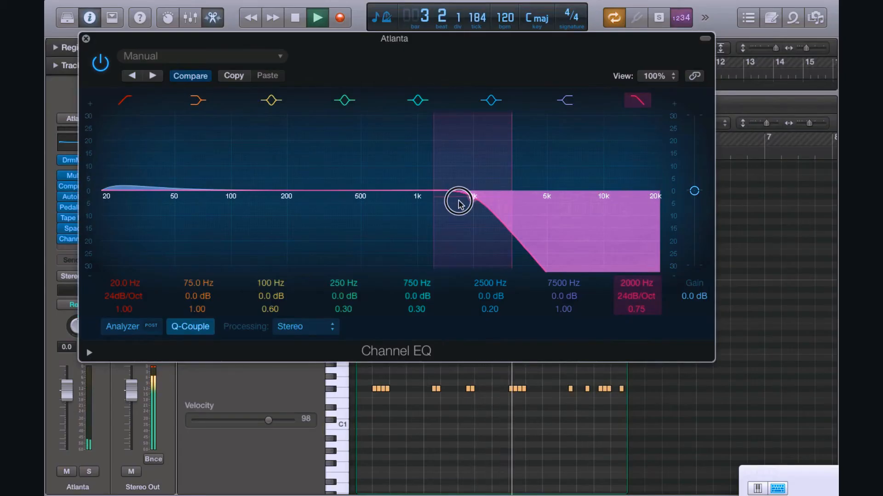
{"action": "left_click_drag", "start_coordinate": [459, 205], "coordinate": [569, 203]}
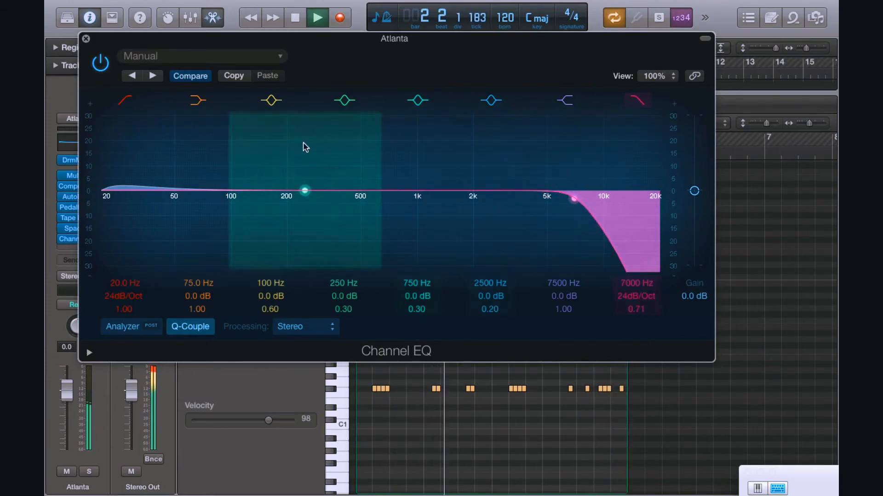
{"action": "left_click", "coordinate": [86, 39]}
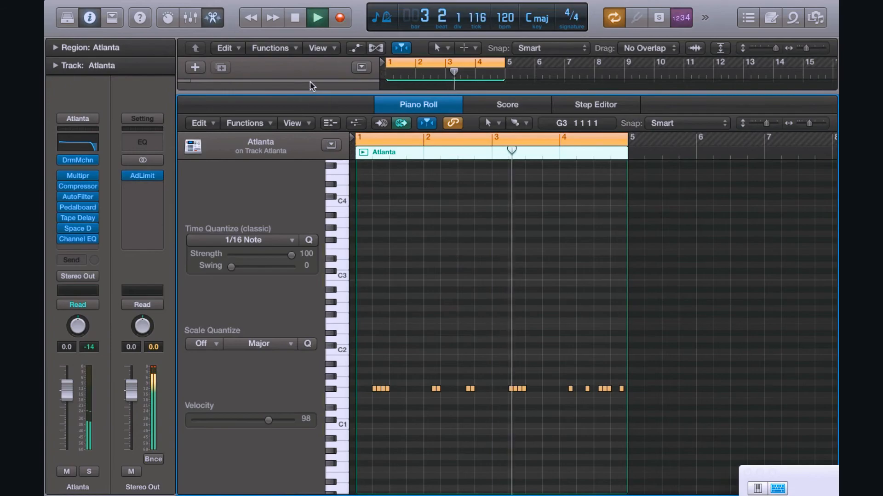
Return to the arrangement and solo the Flute Solo+, Boesendorfer Grand Piano and Atlanta tracks one after another during playback.
{"action": "left_click_drag", "start_coordinate": [309, 91], "coordinate": [420, 487]}
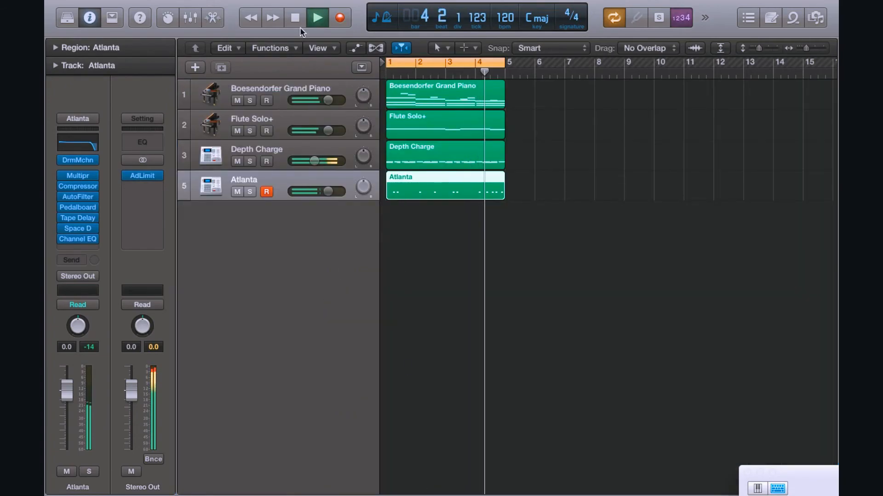
{"action": "left_click", "coordinate": [250, 130]}
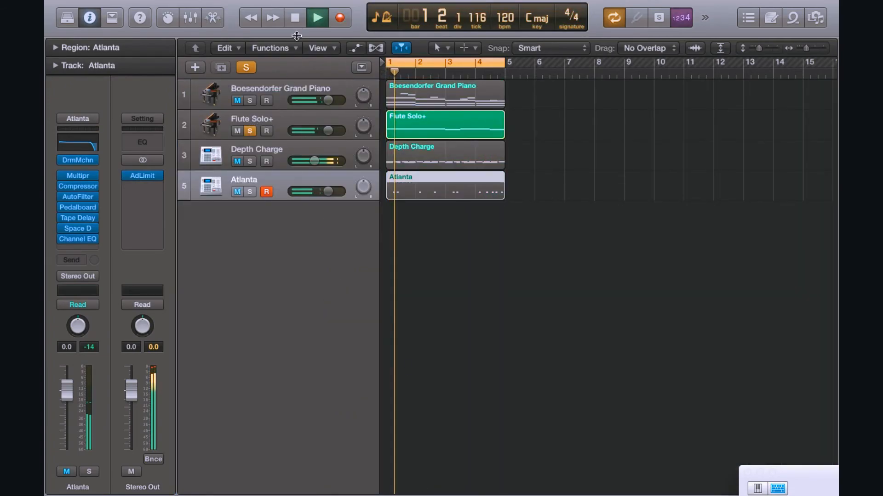
{"action": "left_click", "coordinate": [251, 101]}
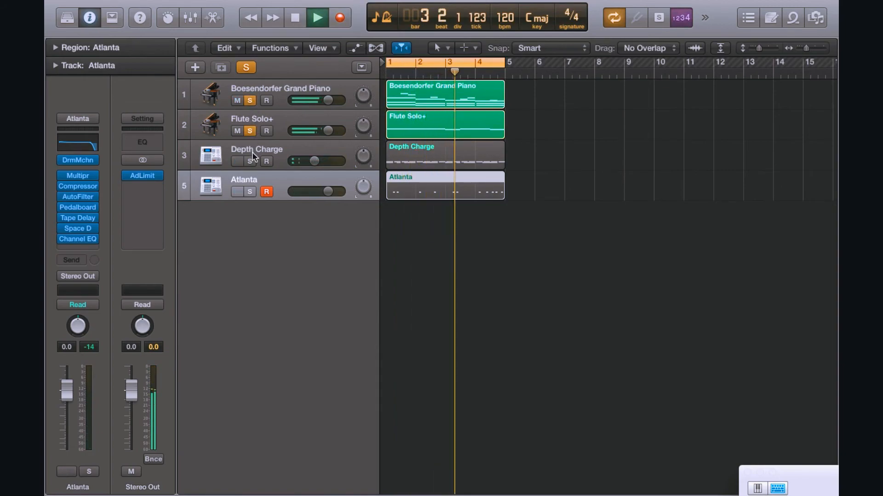
{"action": "left_click", "coordinate": [251, 191]}
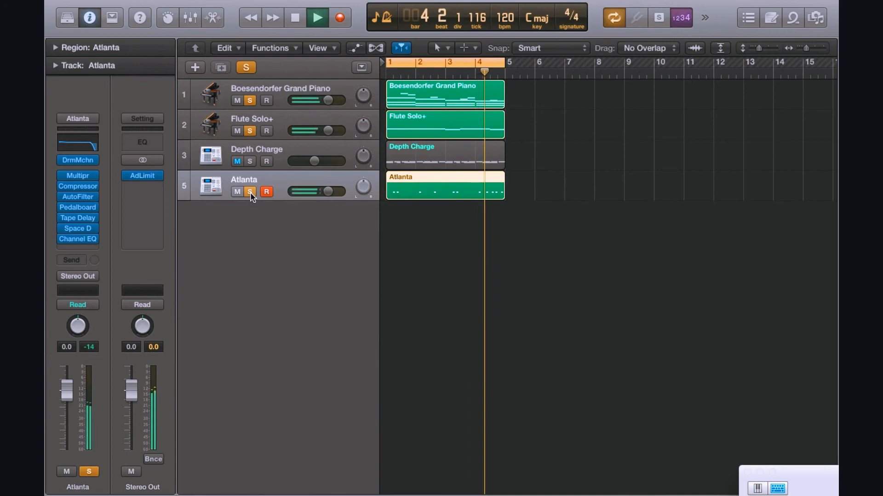